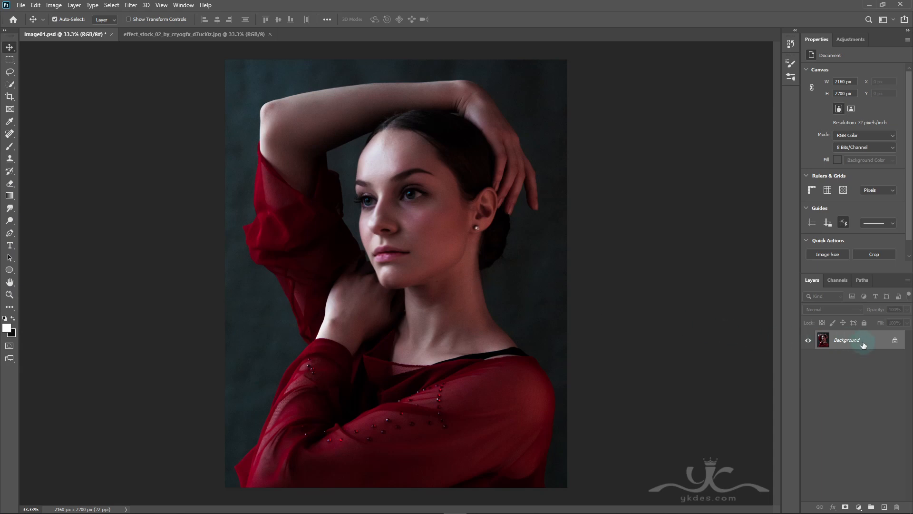
Step: Duplicate the Background layer and add a Gradient Map adjustment layer above the copy
drag(863, 348, 885, 507)
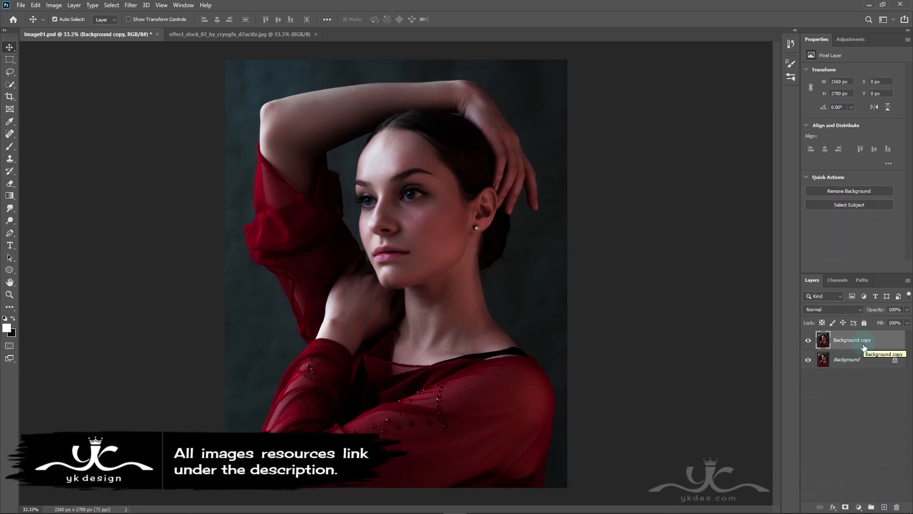
click(859, 507)
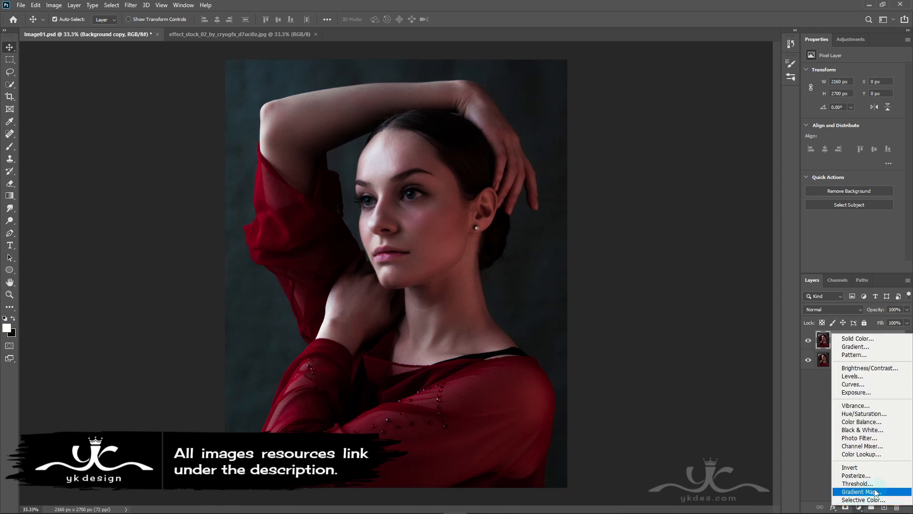
click(863, 492)
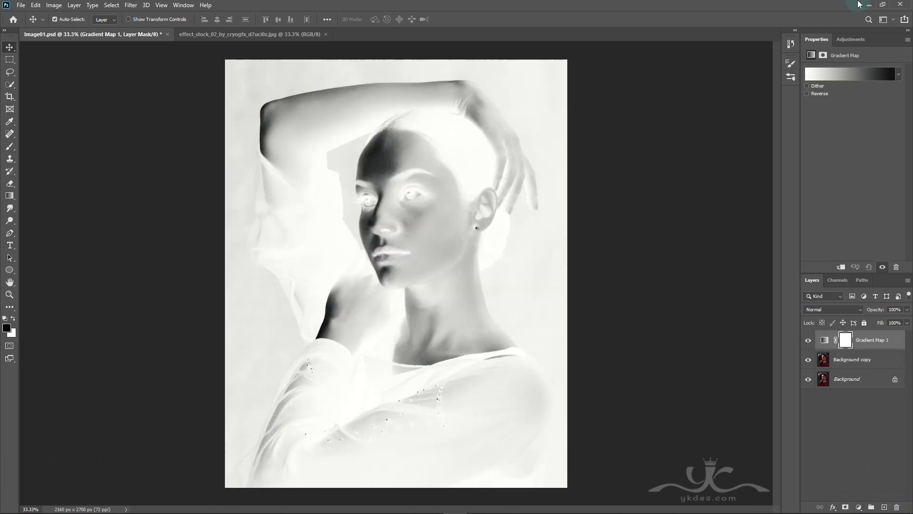
Step: Apply the black-to-green preset to the gradient map, with 30ffc2 as the end color and 000000 as the start color
click(849, 73)
scroll(199, 133, down, 5)
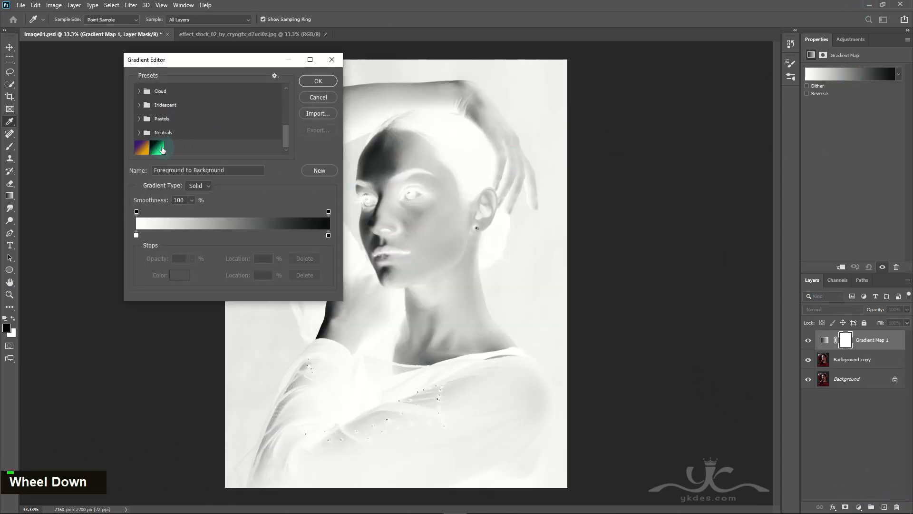
click(159, 148)
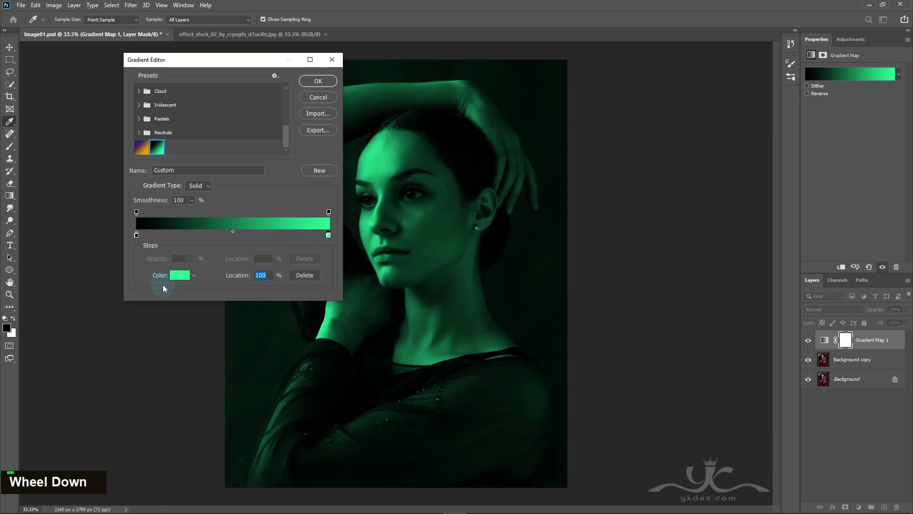
click(176, 276)
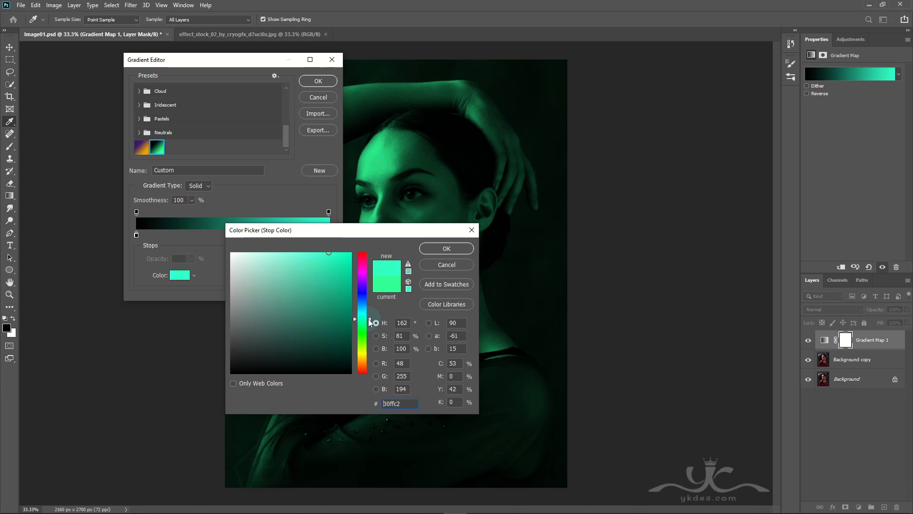
click(446, 248)
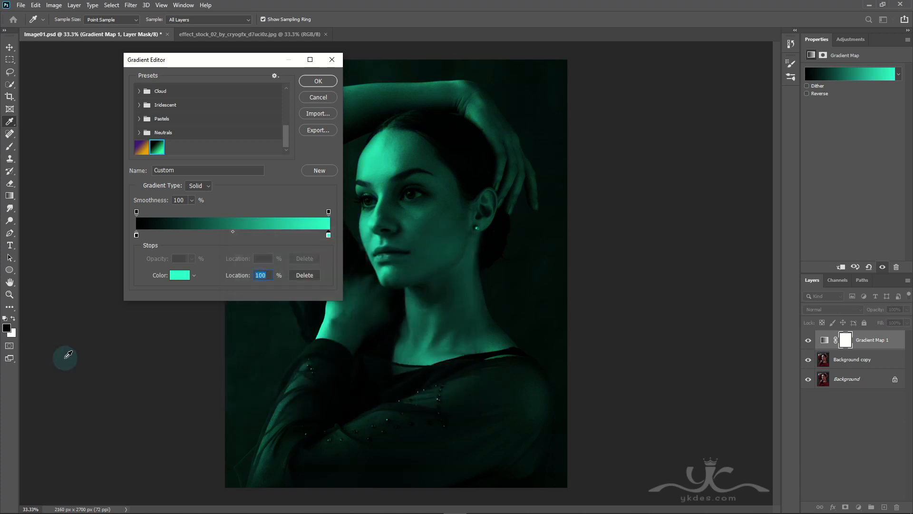
click(181, 277)
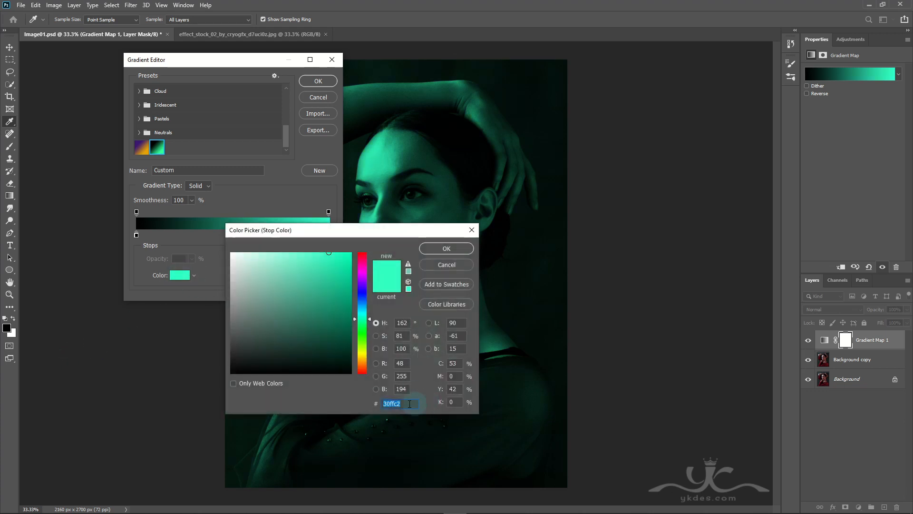
click(438, 252)
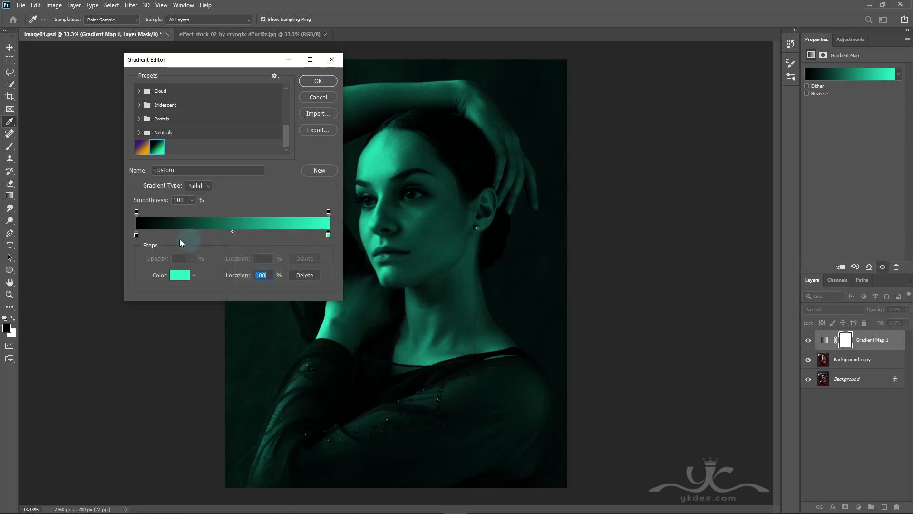
click(179, 275)
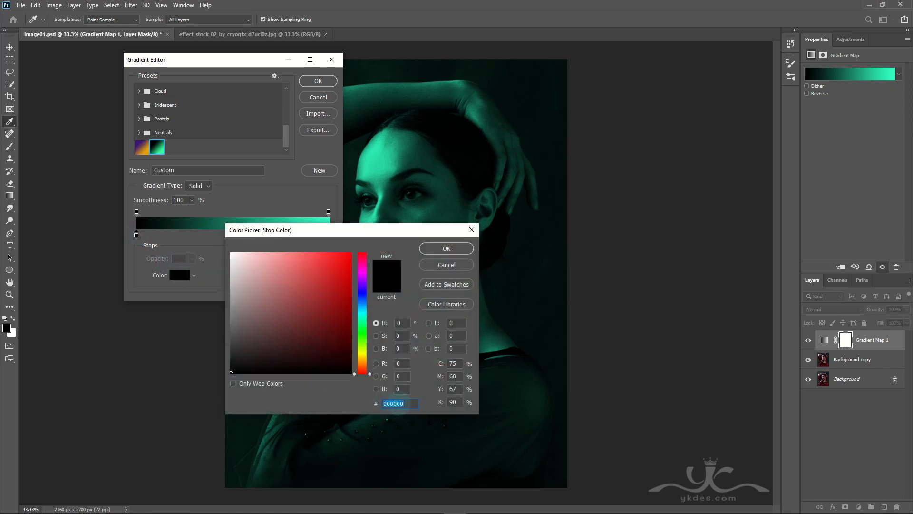
click(444, 251)
click(318, 80)
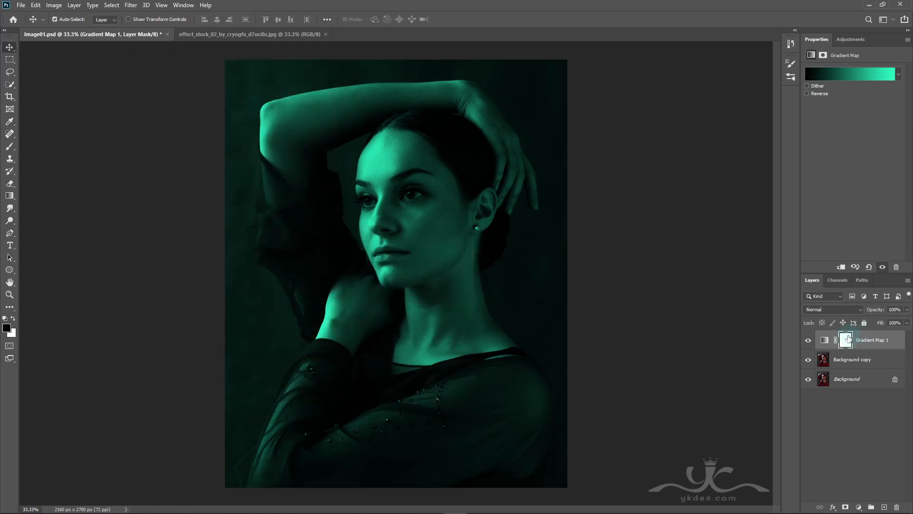
Step: Invert the green gradient map's layer mask and add a second Gradient Map adjustment layer above it
click(848, 339)
click(883, 182)
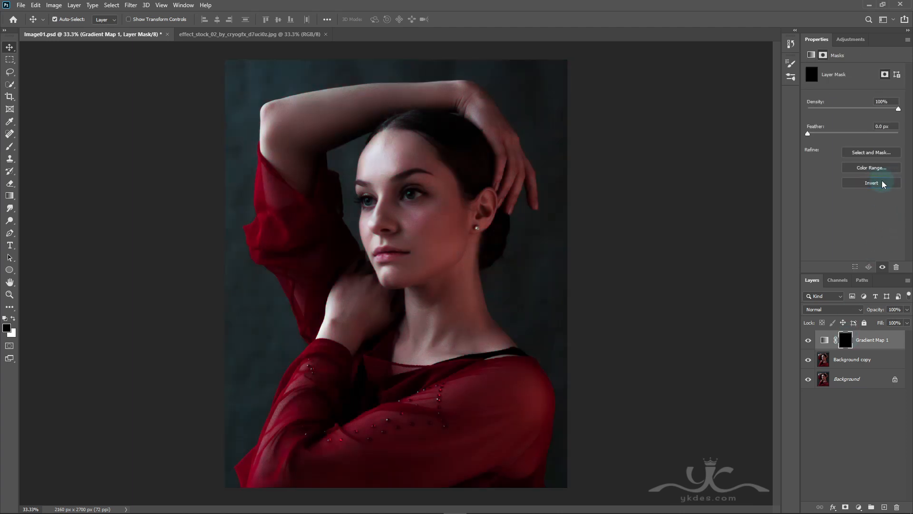
click(858, 507)
click(864, 494)
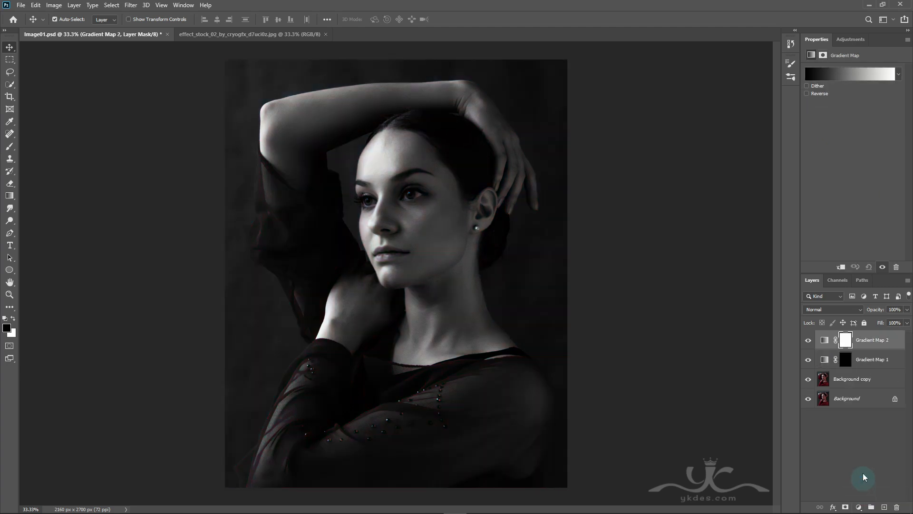
Step: Set the second gradient map's white end stop to red ff0000 and invert its layer mask
click(852, 72)
scroll(173, 137, down, 1)
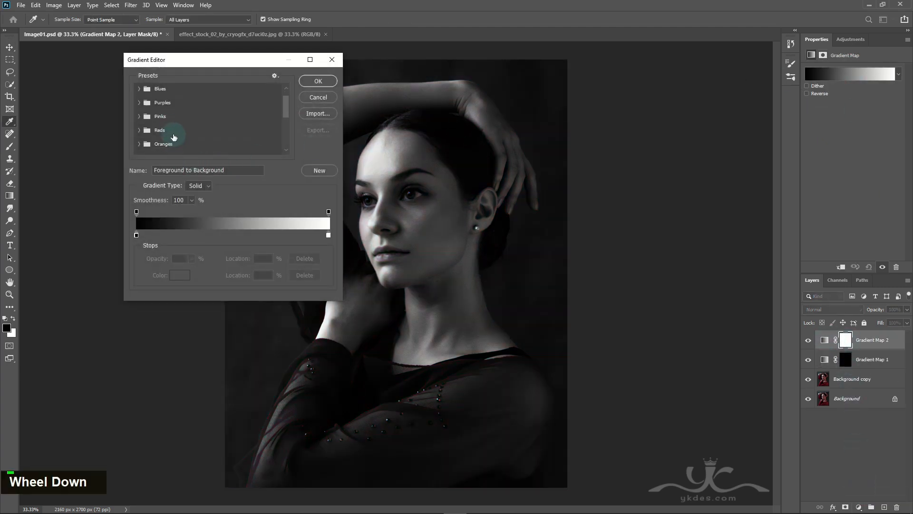
click(329, 235)
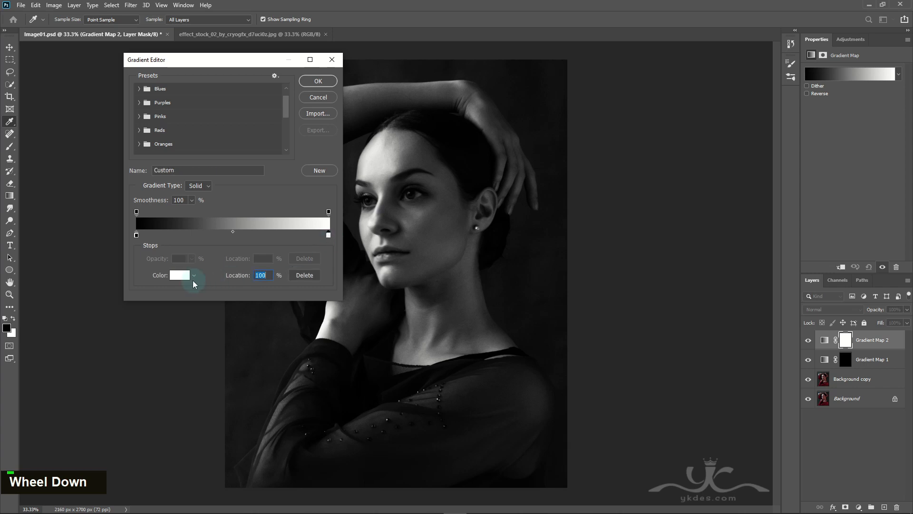
click(188, 277)
click(315, 277)
drag(315, 277, 377, 239)
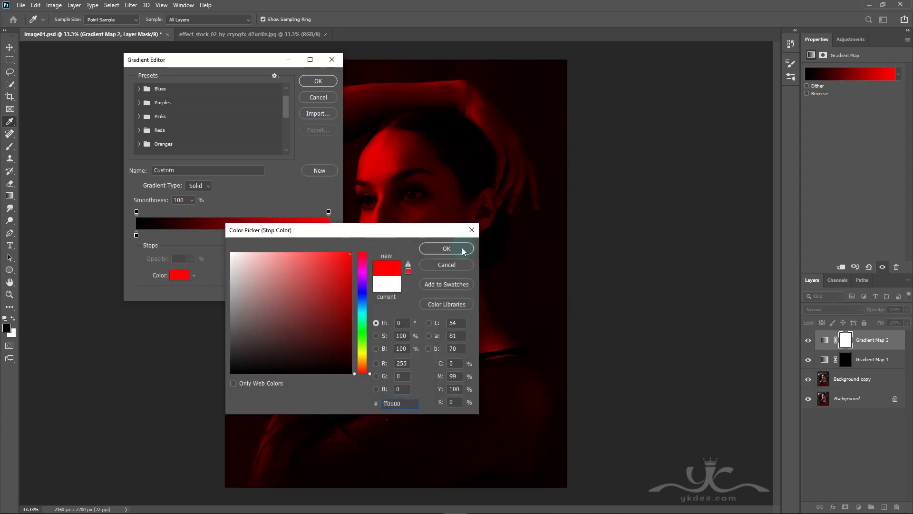
click(463, 250)
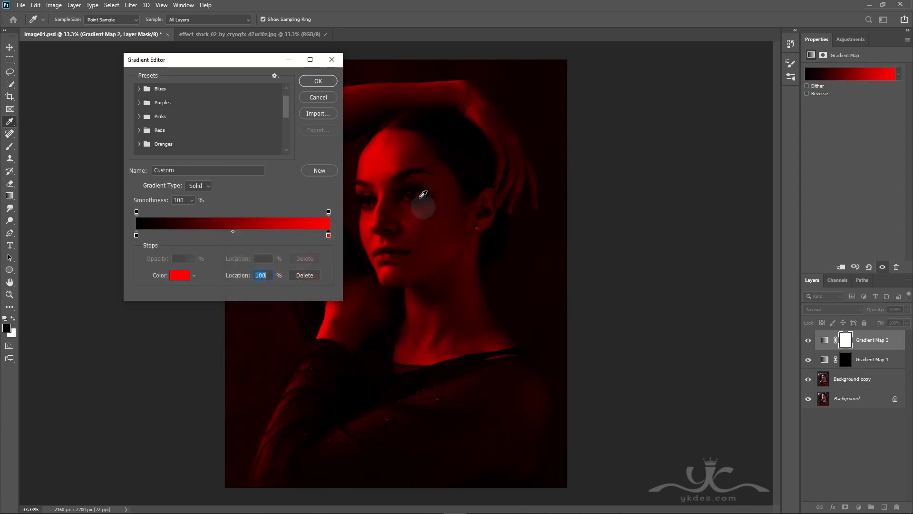
click(318, 81)
click(843, 342)
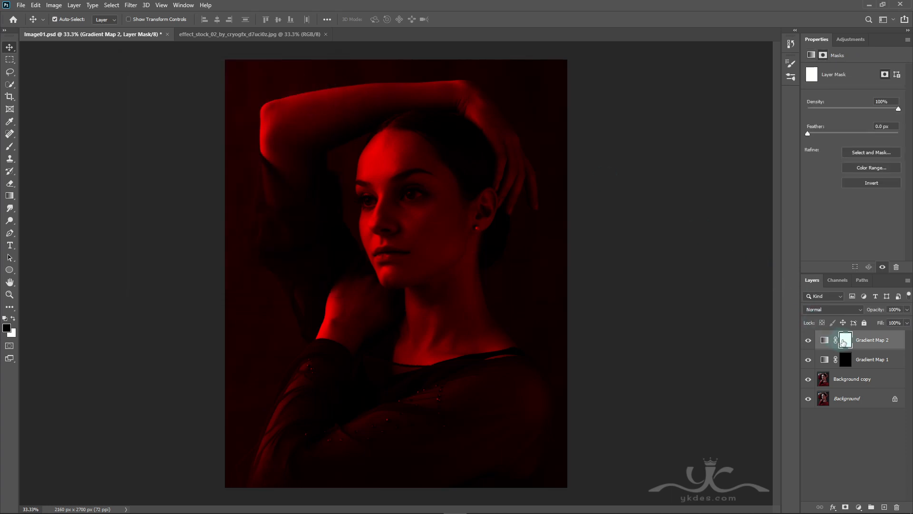
click(875, 184)
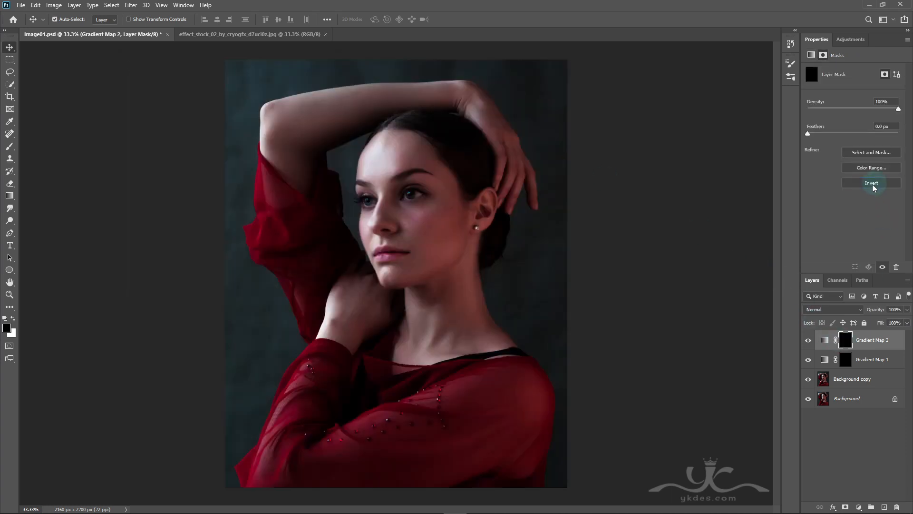
Step: Target the Gradient Map 1 mask with a 3700 px Brush tip from Free Fog Photoshop Brushes 1 and white as foreground
click(845, 360)
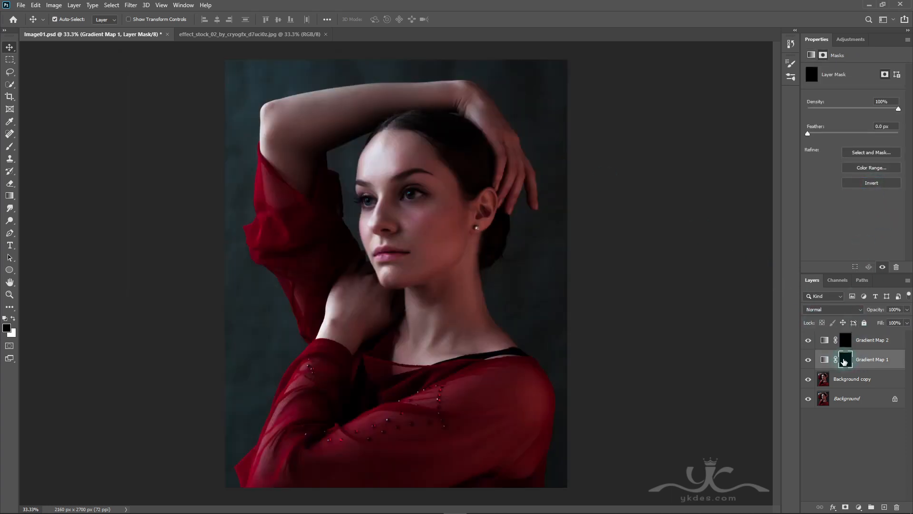
click(10, 148)
click(59, 21)
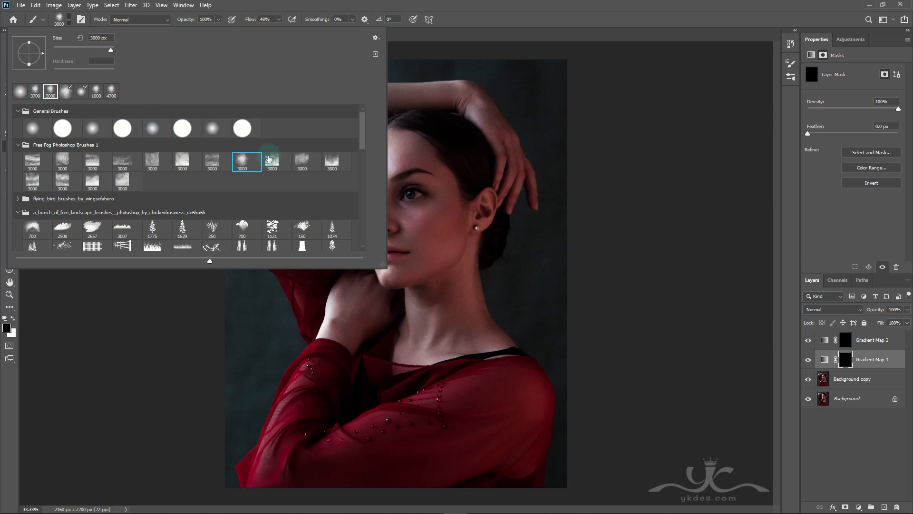
click(309, 4)
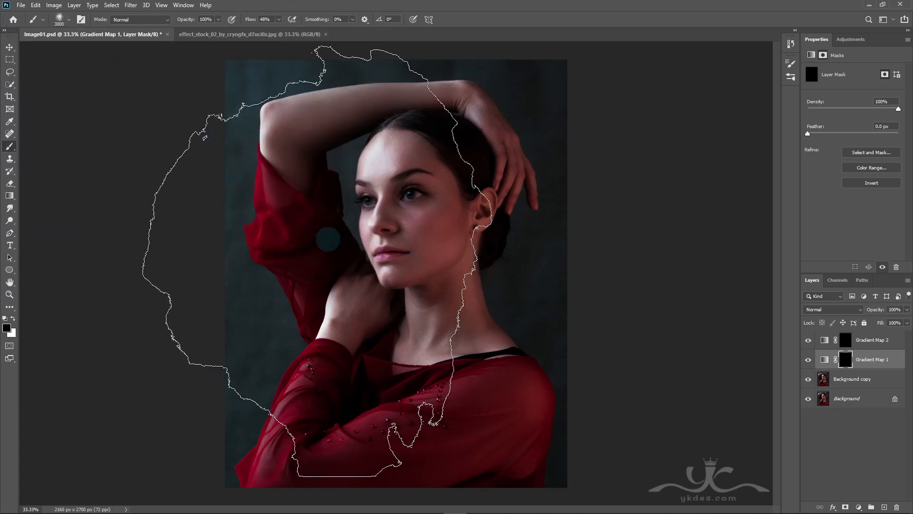
key(bracketright)
key(bracketright)
key(bracketright)
key(bracketright)
key(bracketright)
key(bracketright)
key(bracketright)
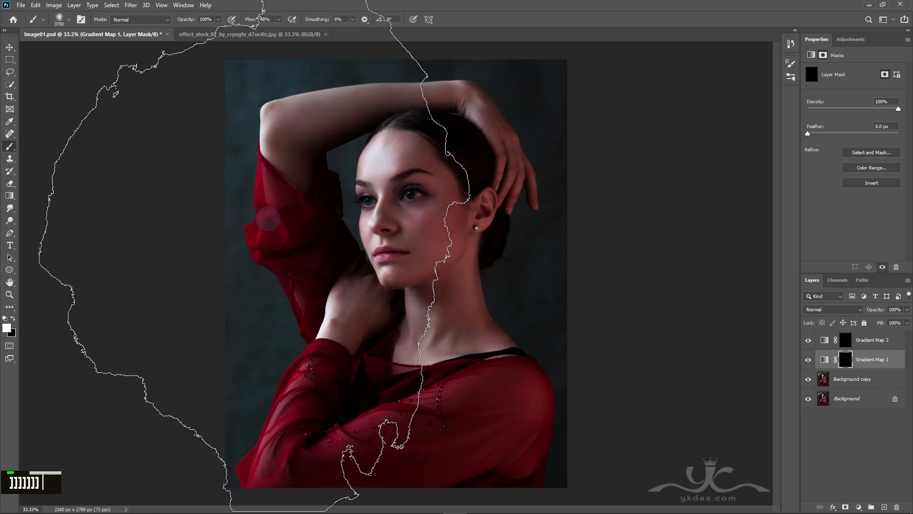
Step: Raise the brush flow to 100% and paint the Gradient Map 1 mask over the face and the left side of the portrait
click(257, 222)
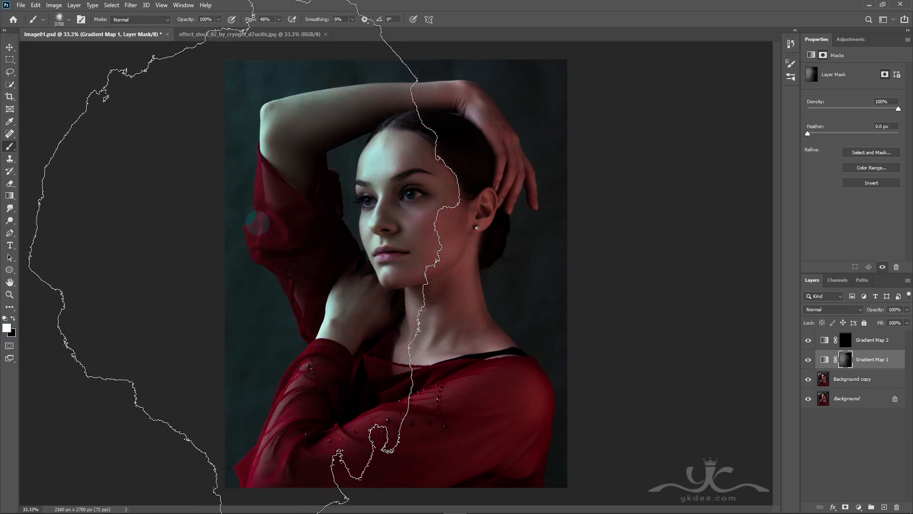
key(ctrl+z)
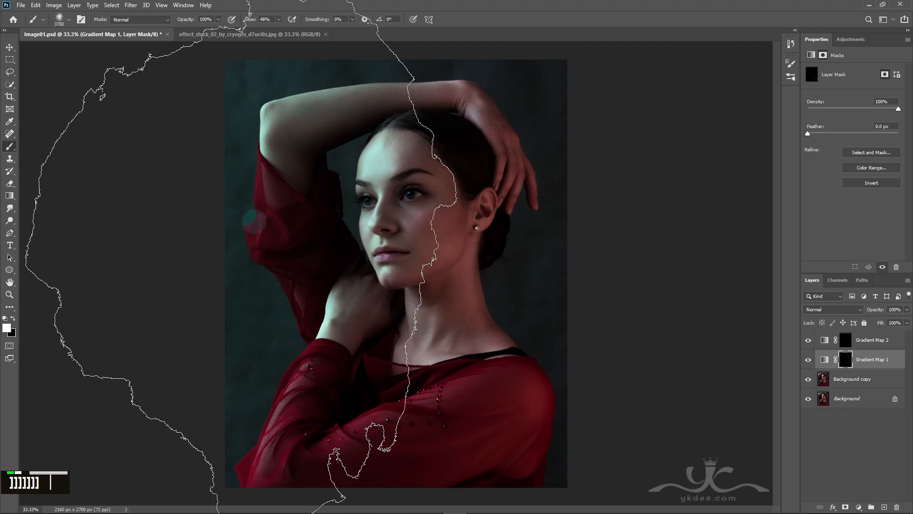
key(bracketright)
key(bracketright)
key(bracketright)
key(bracketright)
key(bracketright)
key(bracketright)
key(bracketright)
click(279, 20)
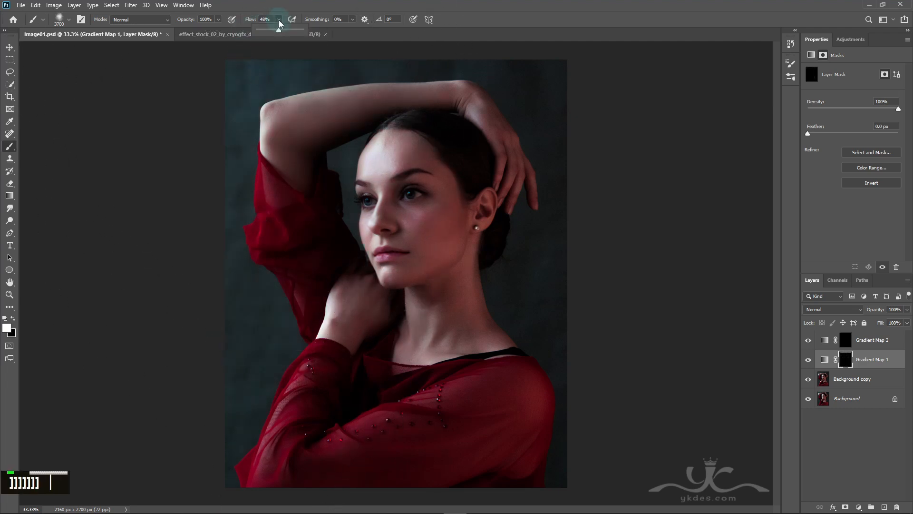
drag(278, 31, 304, 31)
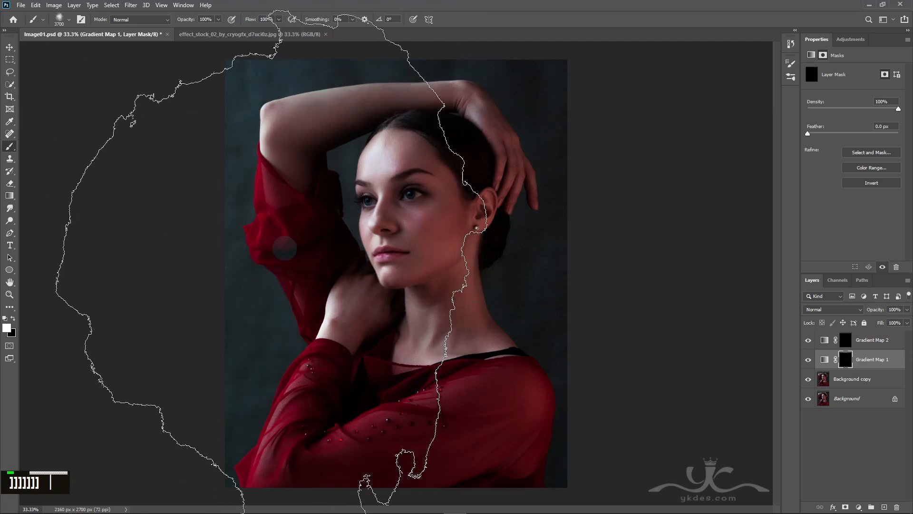
click(264, 240)
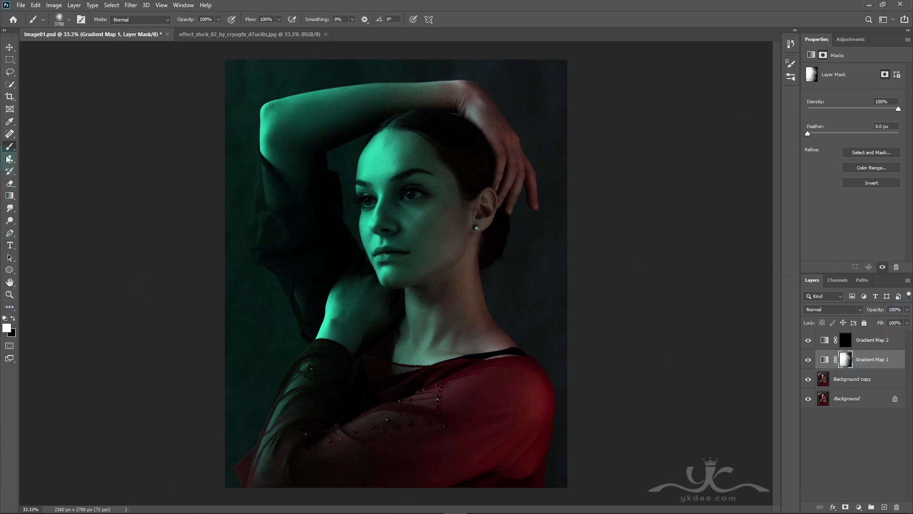
Step: Choose the first soft round tip in General Brushes and lower the brush flow to 23%
click(59, 18)
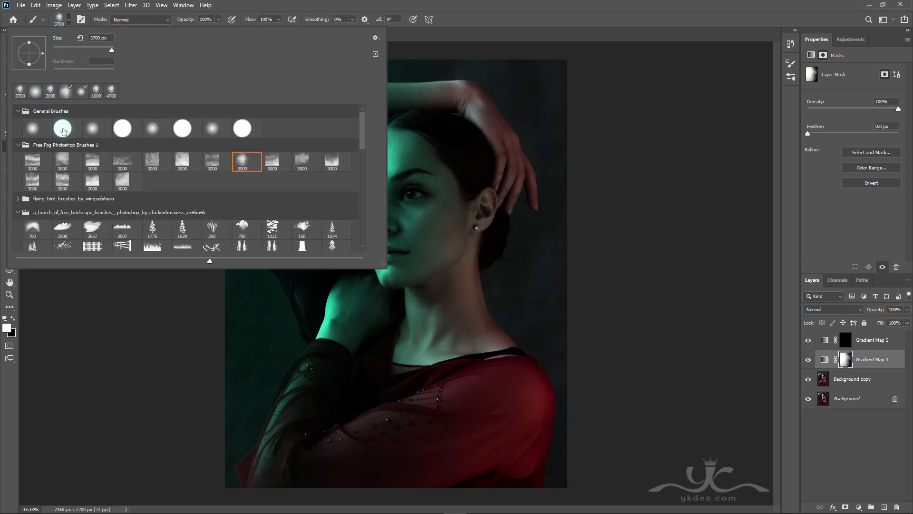
click(34, 129)
click(320, 4)
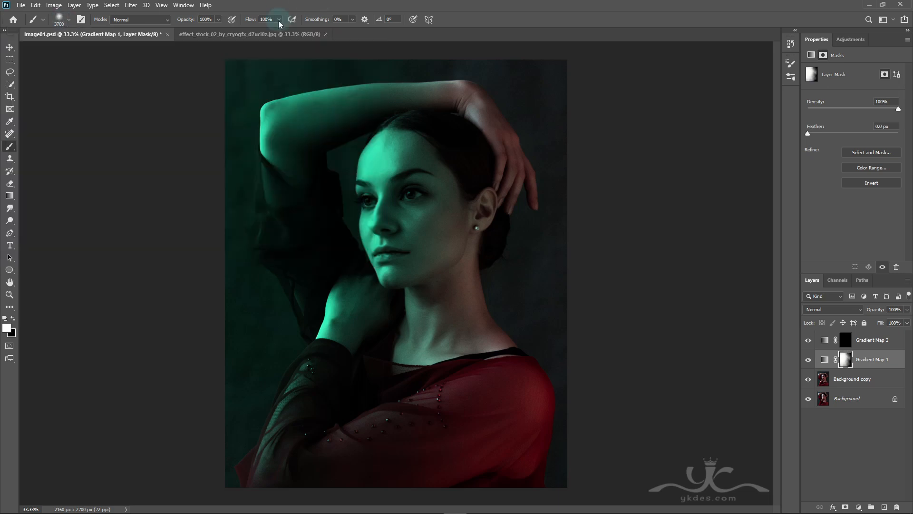
click(278, 20)
drag(279, 33, 245, 35)
click(375, 4)
Step: Reduce the brush to 500 px and paint more green into the mask over the neck, upper chest and front of the blouse
key(bracketleft)
key(bracketleft)
key(bracketleft)
key(bracketleft)
key(bracketleft)
key(bracketleft)
key(bracketleft)
key(bracketleft)
key(bracketleft)
key(bracketleft)
key(bracketleft)
key(bracketleft)
key(bracketleft)
key(bracketleft)
key(bracketleft)
key(bracketleft)
key(bracketleft)
key(bracketleft)
key(bracketleft)
key(bracketleft)
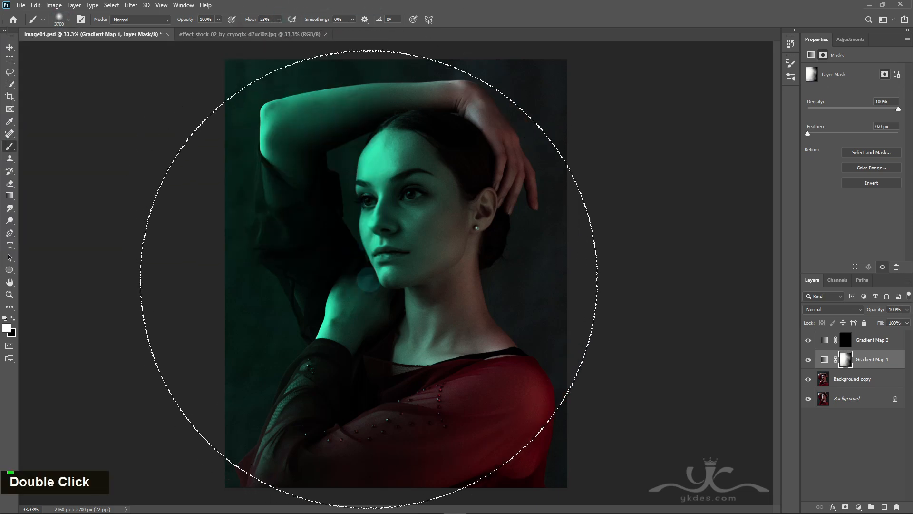
key(bracketleft)
key(bracketleft)
key(bracketleft)
key(bracketleft)
key(bracketleft)
key(bracketleft)
key(bracketleft)
key(bracketleft)
key(bracketleft)
key(bracketleft)
key(bracketleft)
key(bracketleft)
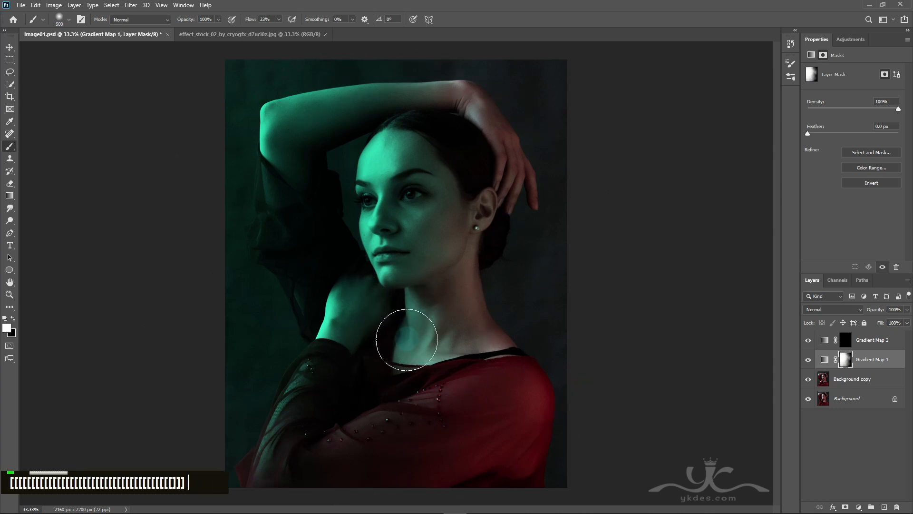
key(bracketright)
key(bracketright)
mouse_move(398, 356)
mouse_down()
mouse_move(375, 375)
mouse_move(359, 350)
mouse_move(405, 303)
mouse_move(351, 403)
mouse_move(404, 354)
mouse_move(319, 397)
mouse_move(335, 345)
mouse_move(329, 296)
mouse_move(343, 289)
mouse_move(360, 235)
mouse_move(365, 165)
mouse_move(355, 285)
mouse_move(388, 99)
mouse_move(446, 79)
mouse_move(336, 87)
mouse_move(439, 66)
mouse_move(213, 115)
mouse_move(442, 82)
mouse_move(481, 66)
mouse_move(233, 104)
mouse_move(433, 92)
mouse_move(357, 92)
mouse_move(299, 117)
mouse_move(242, 213)
mouse_move(274, 321)
mouse_move(387, 226)
mouse_move(372, 296)
mouse_move(391, 342)
mouse_move(407, 341)
mouse_move(375, 389)
mouse_move(421, 305)
mouse_move(358, 433)
mouse_up()
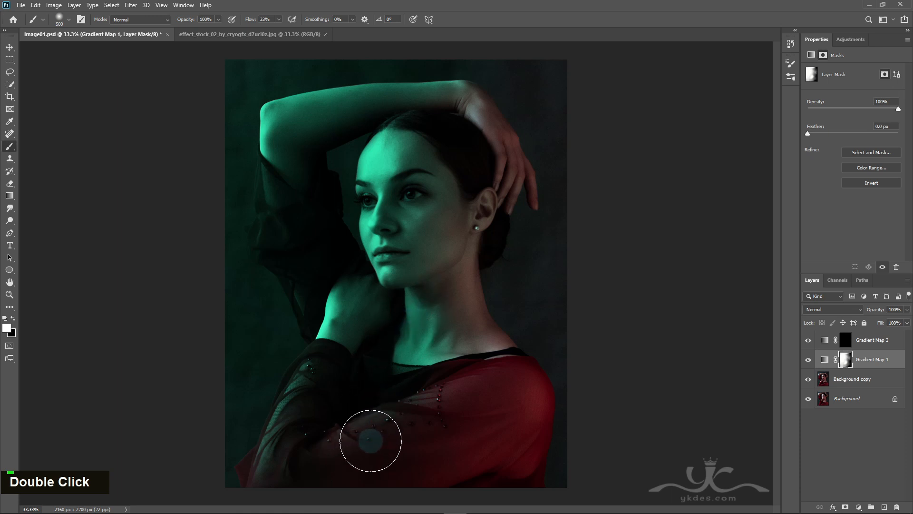
Step: Target the Gradient Map 2 mask with the 3700 px Brush tip and undo the two trial strokes at 23% flow
click(847, 340)
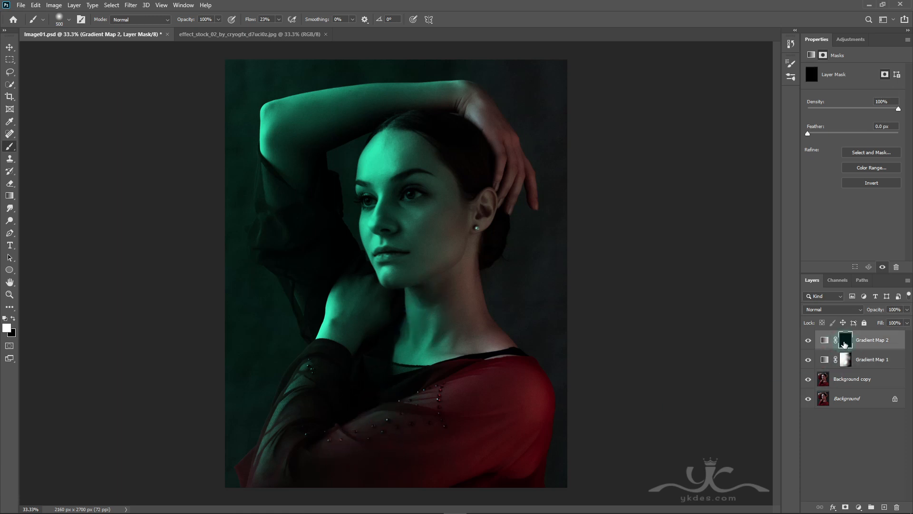
click(61, 22)
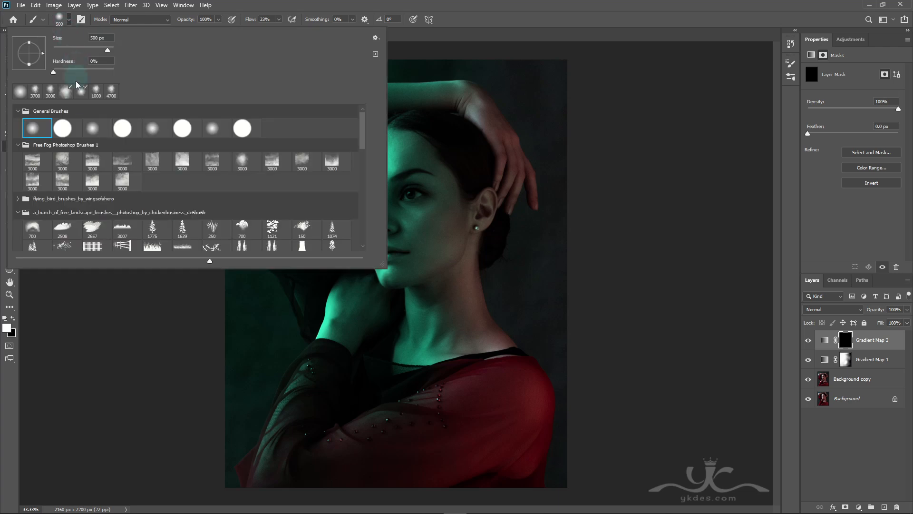
click(347, 3)
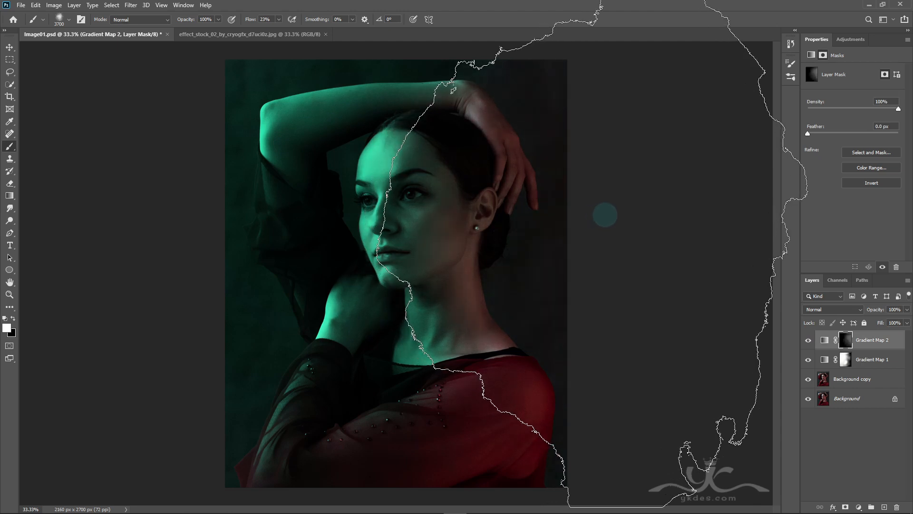
key(ctrl+z)
key(ctrl+z)
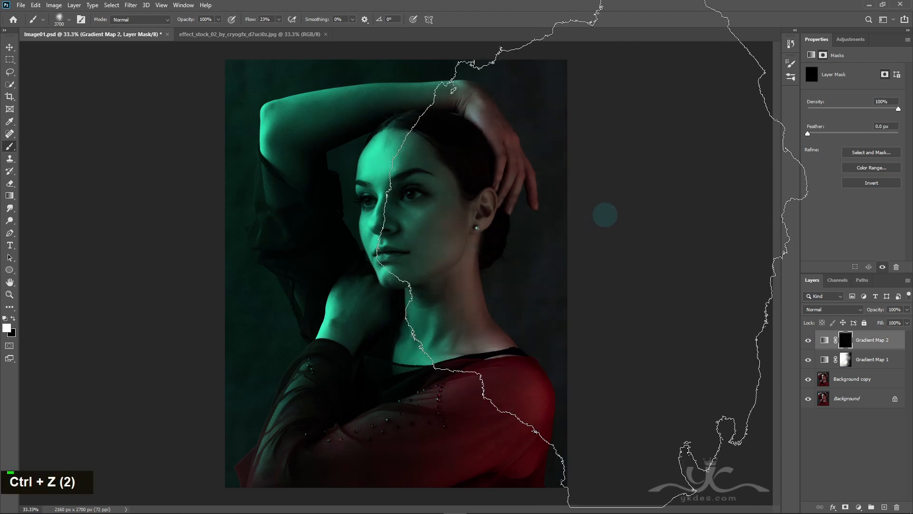
Step: Raise the brush flow to 100% and paint white on the Gradient Map 2 mask along the right side of the portrait
drag(282, 31, 362, 39)
click(593, 218)
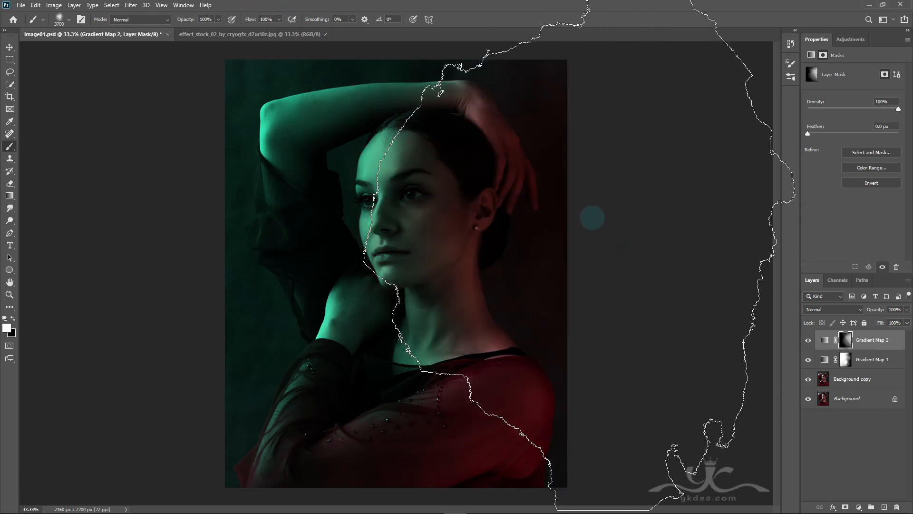
click(593, 246)
mouse_move(597, 166)
mouse_down()
mouse_move(622, 249)
mouse_move(610, 200)
mouse_move(614, 259)
mouse_move(586, 161)
mouse_up()
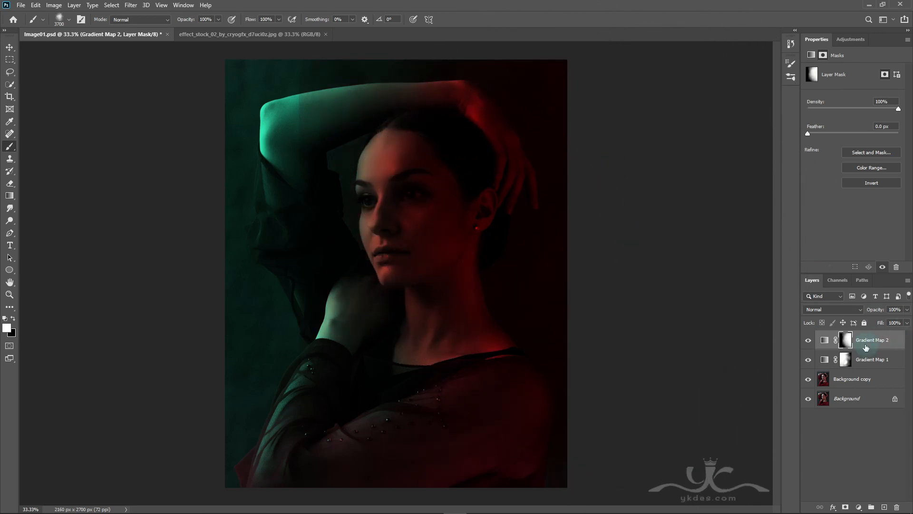
Step: Switch to a soft round brush tip, make black the foreground color and reduce the brush size
click(59, 19)
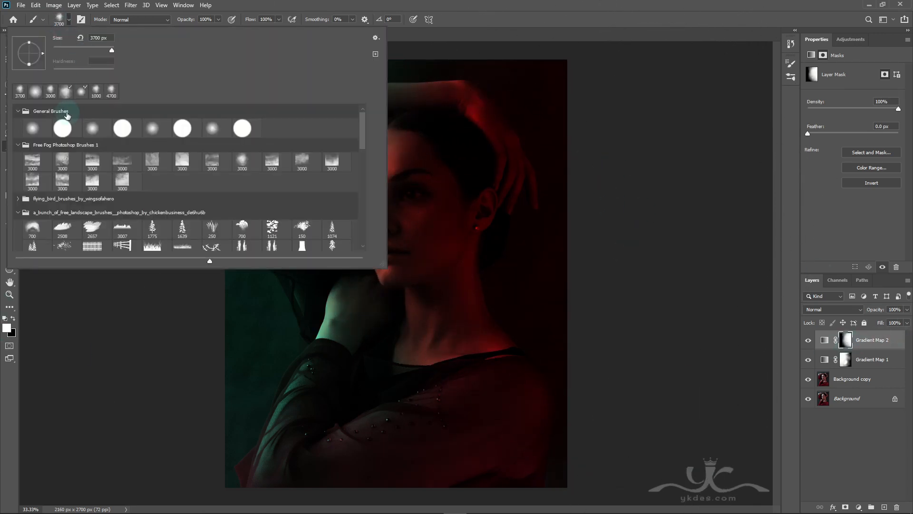
double_click(250, 3)
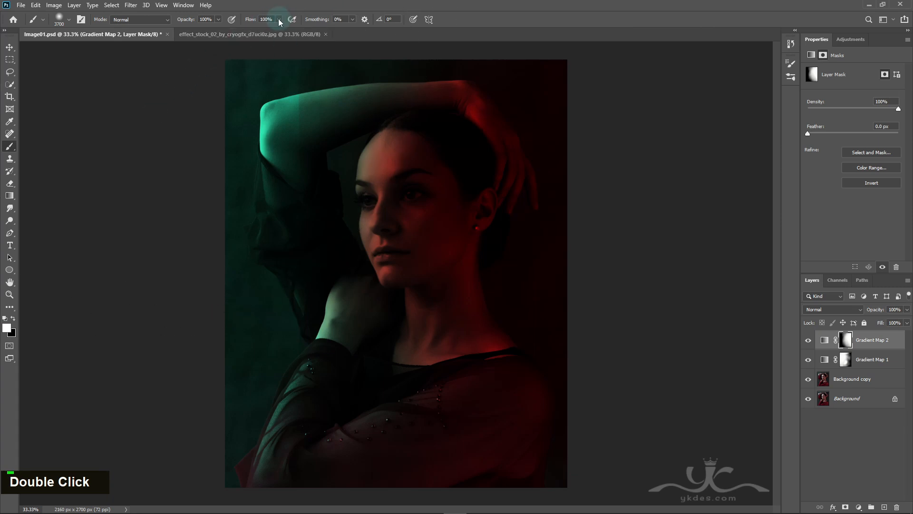
click(13, 321)
key(bracketleft)
key(bracketleft)
key(bracketleft)
key(bracketleft)
key(bracketleft)
key(bracketleft)
key(bracketleft)
key(bracketleft)
key(bracketleft)
key(bracketleft)
key(bracketleft)
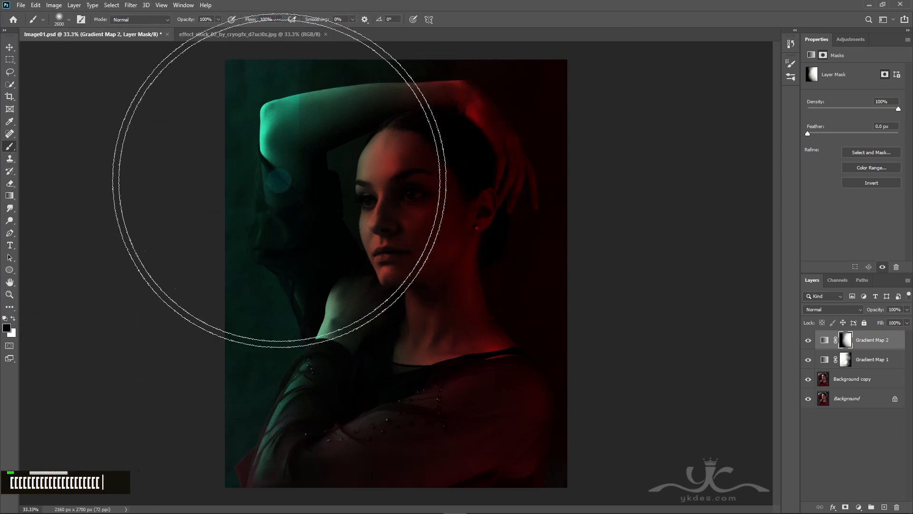
key(bracketleft)
key(bracketleft)
key(bracketleft)
key(bracketleft)
key(bracketleft)
key(bracketleft)
key(bracketleft)
key(bracketleft)
key(bracketleft)
Step: Paint black on the Gradient Map 2 mask over the raised arm, face and left sleeve with a brush of about 1900 px
mouse_move(281, 129)
mouse_down()
mouse_move(225, 141)
mouse_move(205, 173)
mouse_up()
key(bracketright)
drag(294, 126, 206, 197)
key(bracketright)
key(bracketright)
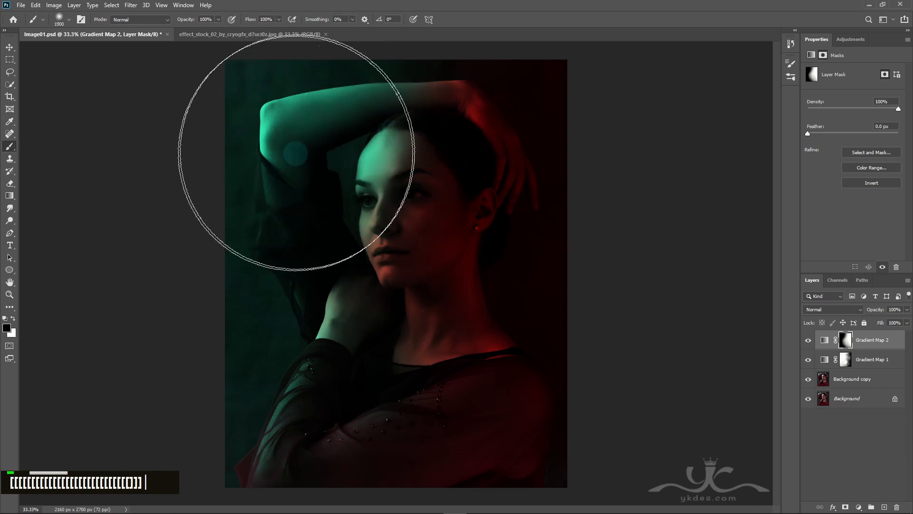
key(bracketright)
drag(329, 129, 221, 167)
key(bracketleft)
drag(334, 197, 209, 430)
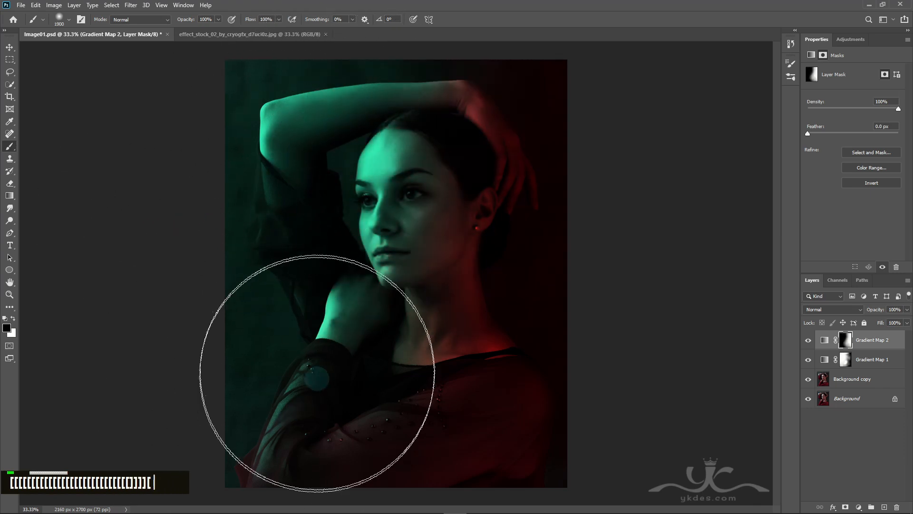
mouse_move(317, 373)
mouse_down()
mouse_move(274, 384)
mouse_move(290, 423)
mouse_move(348, 393)
mouse_move(263, 451)
mouse_move(374, 430)
mouse_move(216, 458)
mouse_move(273, 456)
mouse_move(251, 447)
mouse_up()
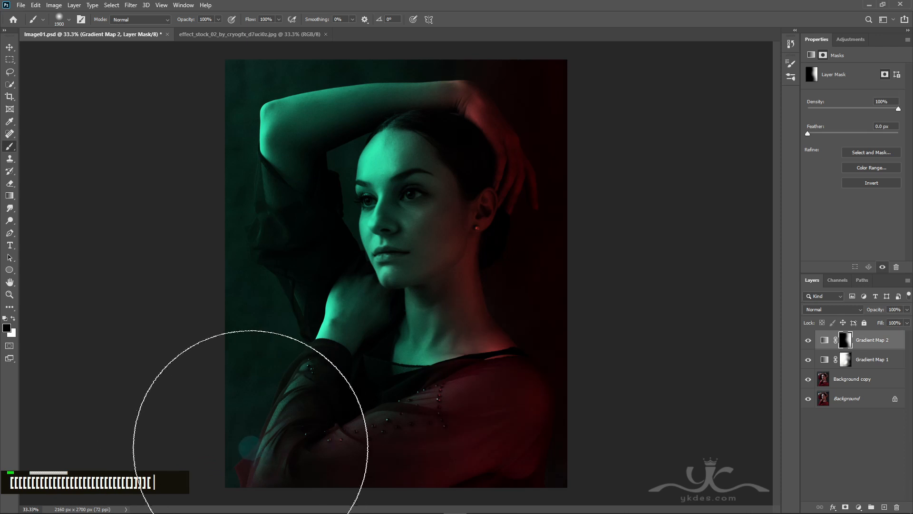
Step: Make white the foreground color, lower the brush flow to 27% and shrink the brush for smaller areas
click(12, 318)
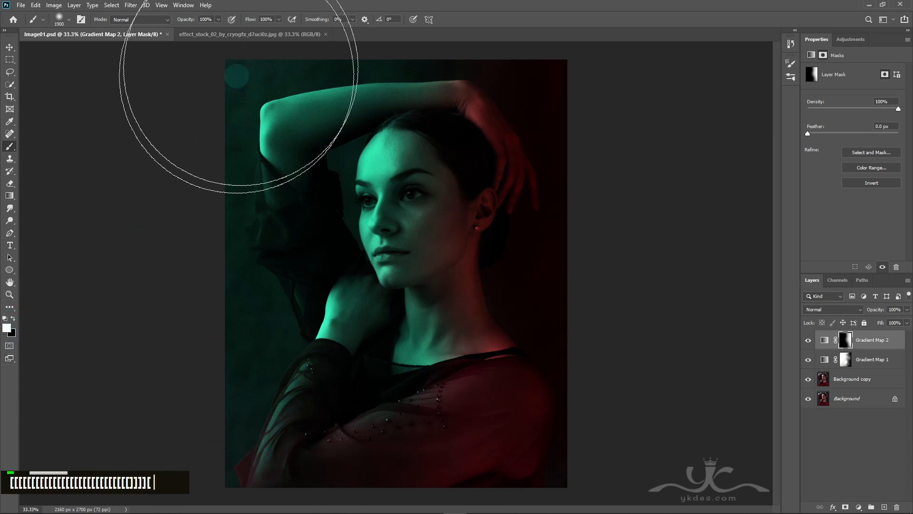
click(279, 20)
drag(278, 31, 248, 33)
key(bracketleft)
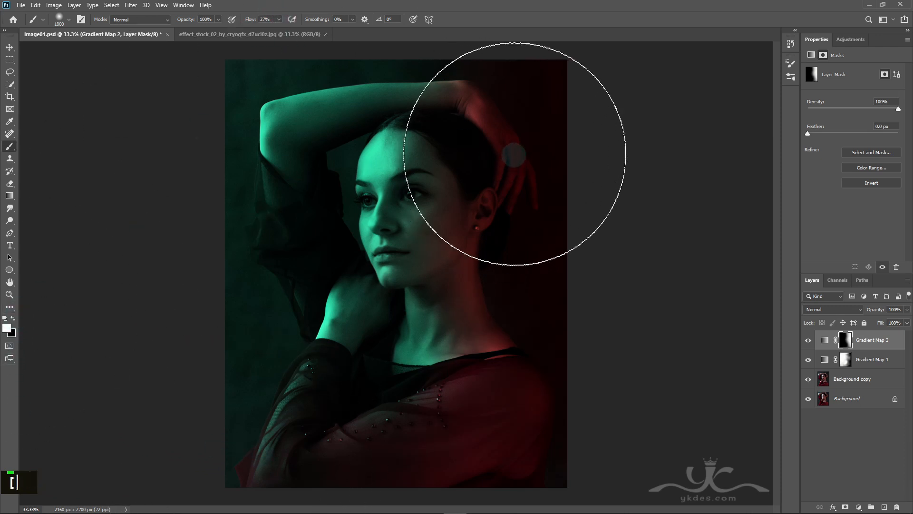
key(bracketleft)
key(bracketleft)
key(bracketleft)
key(bracketleft)
key(bracketleft)
key(bracketleft)
key(bracketleft)
key(bracketleft)
key(bracketleft)
key(bracketleft)
key(bracketleft)
key(bracketleft)
key(bracketleft)
key(bracketleft)
Step: Paint white on the Gradient Map 2 mask with a brush of about 500 px over the raised hand, ear and right shoulder
mouse_move(506, 95)
mouse_down()
mouse_move(525, 179)
mouse_move(517, 91)
mouse_up()
key(bracketright)
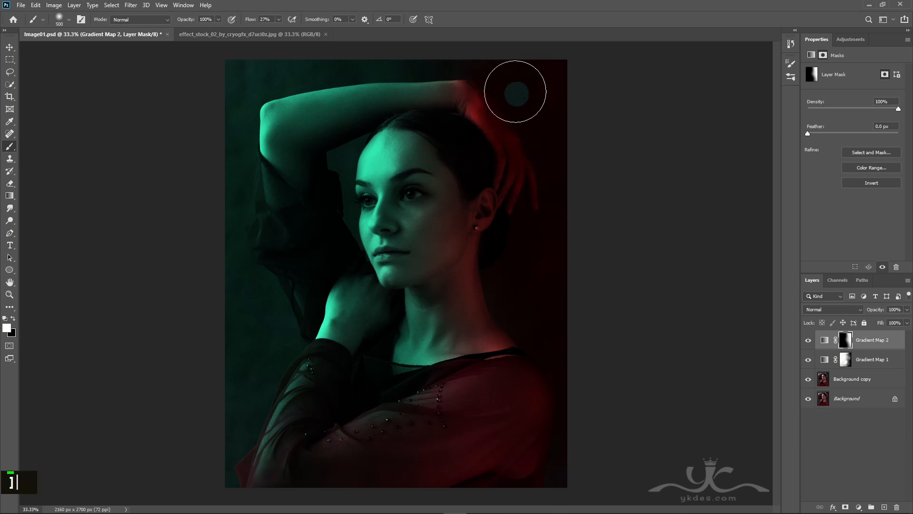
key(bracketright)
mouse_move(571, 170)
mouse_down()
mouse_move(549, 169)
mouse_move(529, 233)
mouse_up()
key(bracketleft)
mouse_move(486, 199)
mouse_down()
mouse_move(476, 294)
mouse_move(470, 275)
mouse_move(500, 355)
mouse_move(519, 381)
mouse_up()
Step: Reduce the brush to 300 px and paint red light over the shadowed cheek, jaw and side of the neck
key(bracketleft)
key(bracketleft)
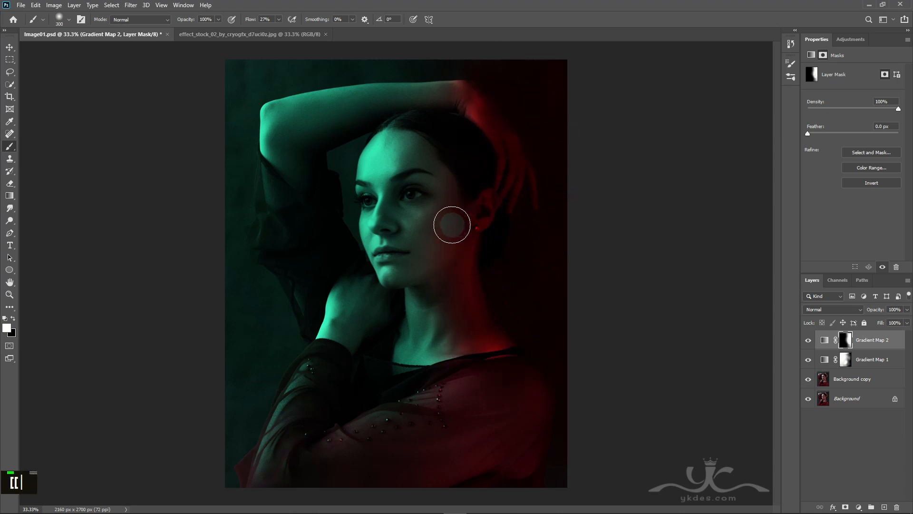
double_click(457, 207)
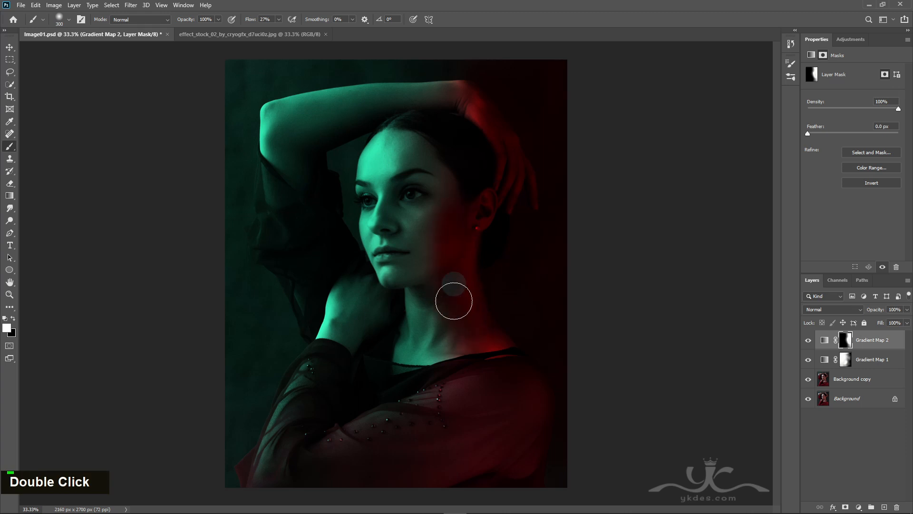
Step: Reduce the brush to 50 px and lower its flow to 9% for subtle touches around the neck and neckline
key(bracketleft)
key(bracketleft)
key(bracketleft)
key(bracketleft)
key(bracketleft)
key(bracketleft)
key(bracketleft)
key(bracketleft)
key(bracketleft)
key(bracketleft)
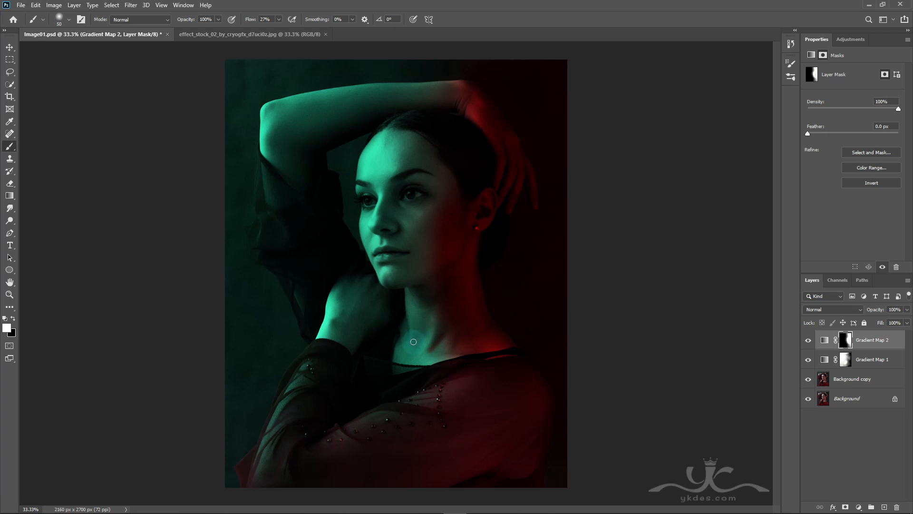
drag(278, 31, 270, 30)
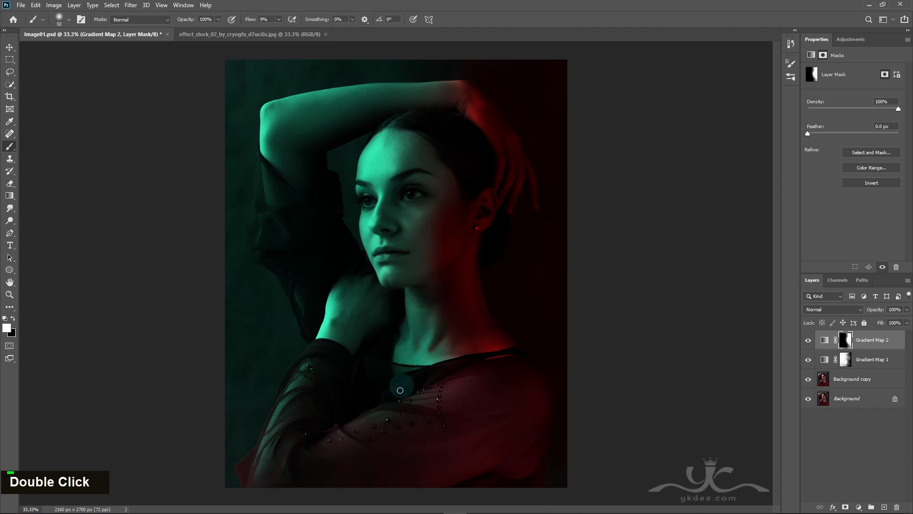
Step: Enlarge the brush to 100 px and on to 200 px, building up faint red along the shoulder, cheek and neck
key(bracketright)
key(bracketright)
key(bracketright)
key(bracketright)
key(bracketright)
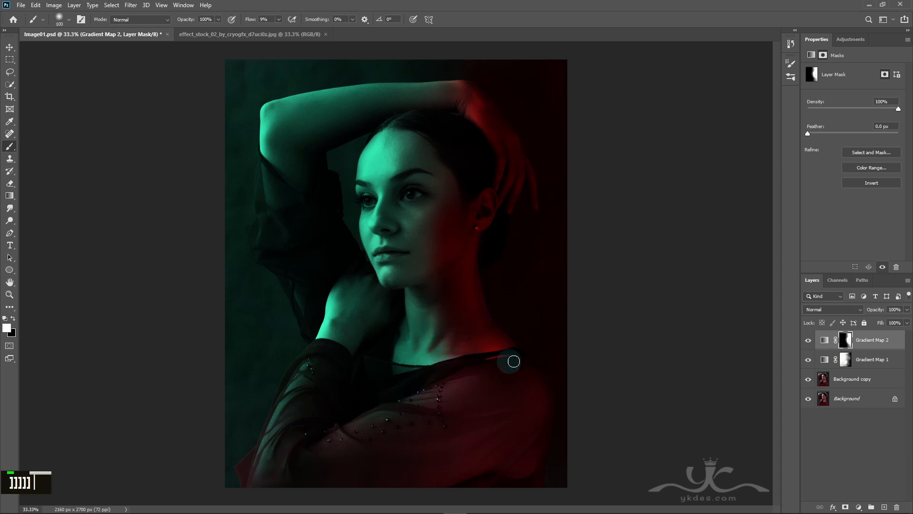
key(bracketright)
key(bracketright)
key(bracketright)
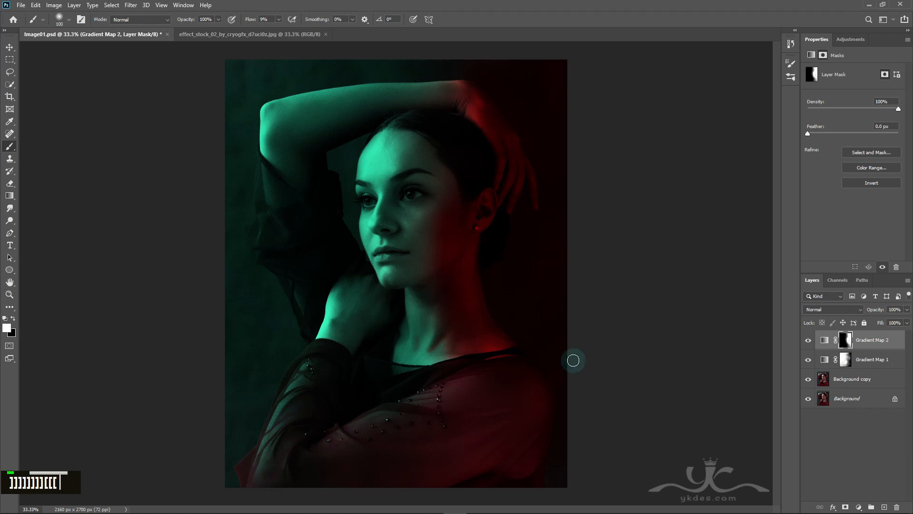
key(bracketright)
key(bracketright)
key(bracketright)
key(bracketright)
double_click(439, 220)
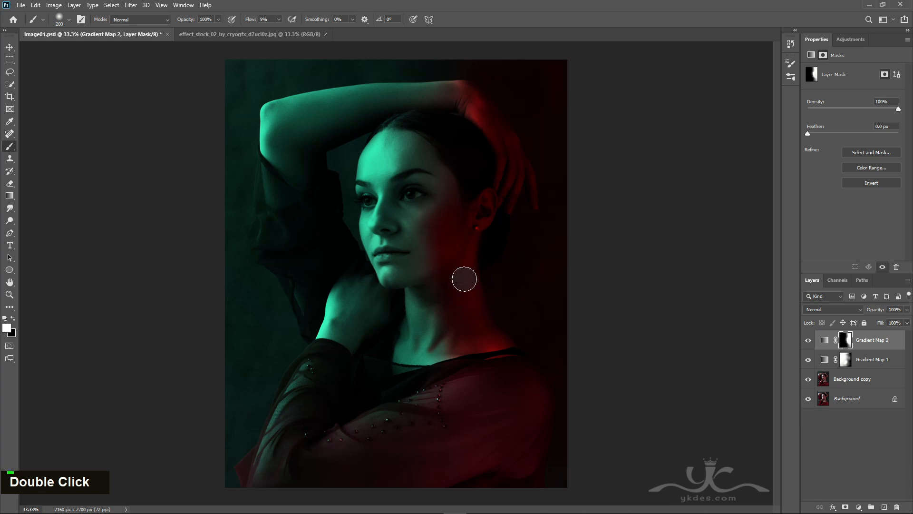
Step: Enlarge the brush to 500 px, paint more red over the blouse, and compare with Gradient Map 2 hidden and shown
key(bracketright)
key(bracketright)
key(bracketright)
key(bracketright)
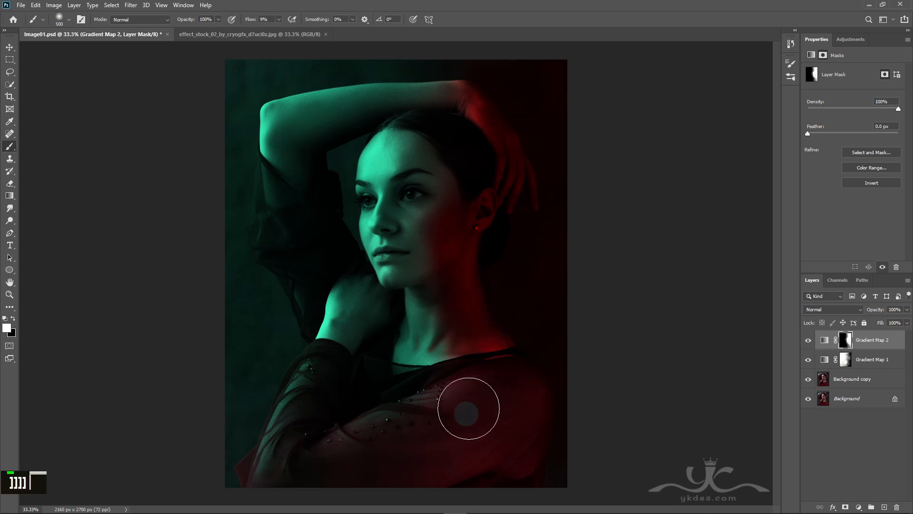
double_click(428, 426)
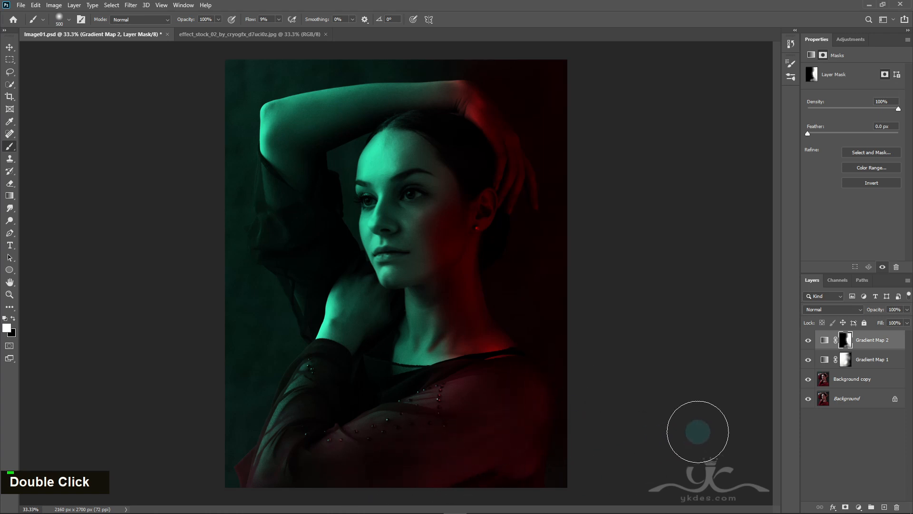
click(808, 340)
click(808, 340)
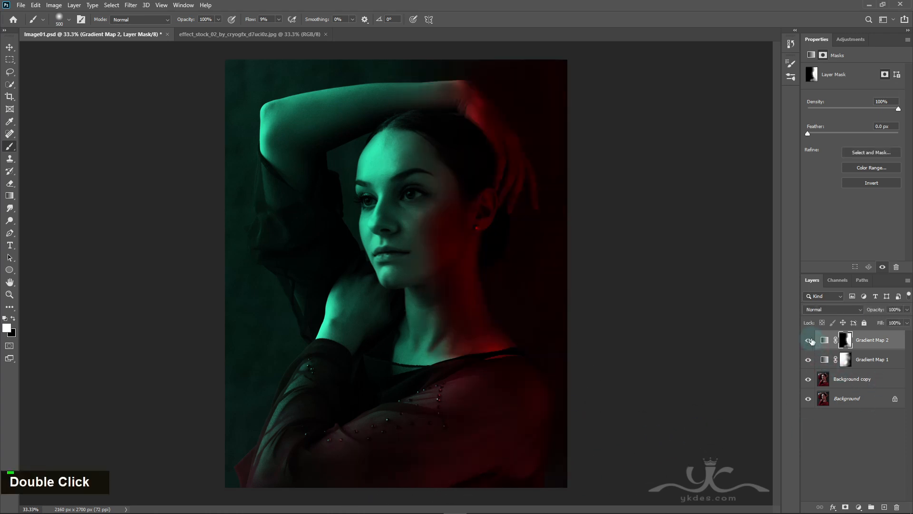
click(808, 340)
click(809, 340)
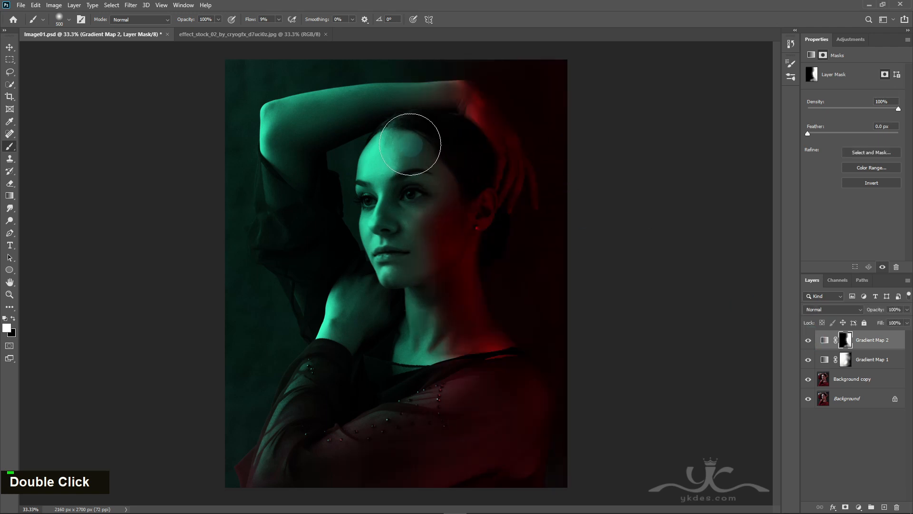
Step: Try a red tint on the forehead with a 400 px brush and paint it back out with black
key(bracketleft)
key(bracketleft)
key(bracketright)
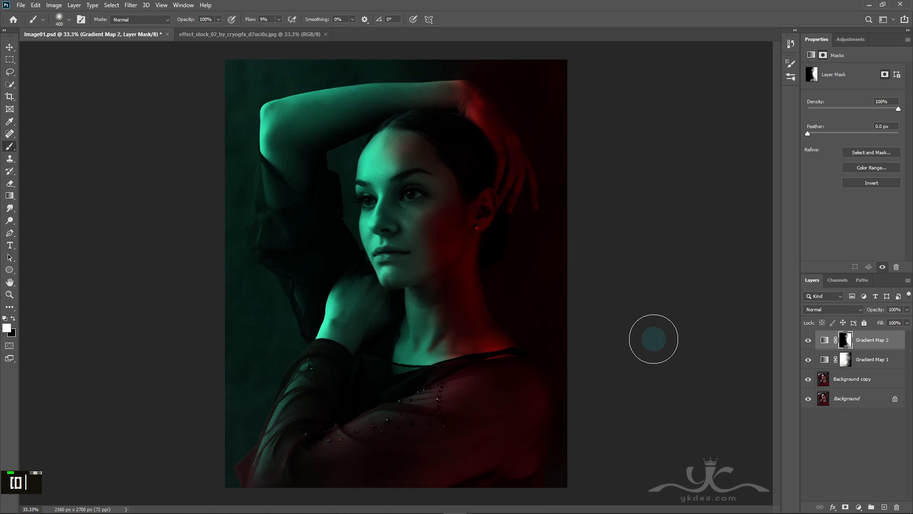
click(13, 319)
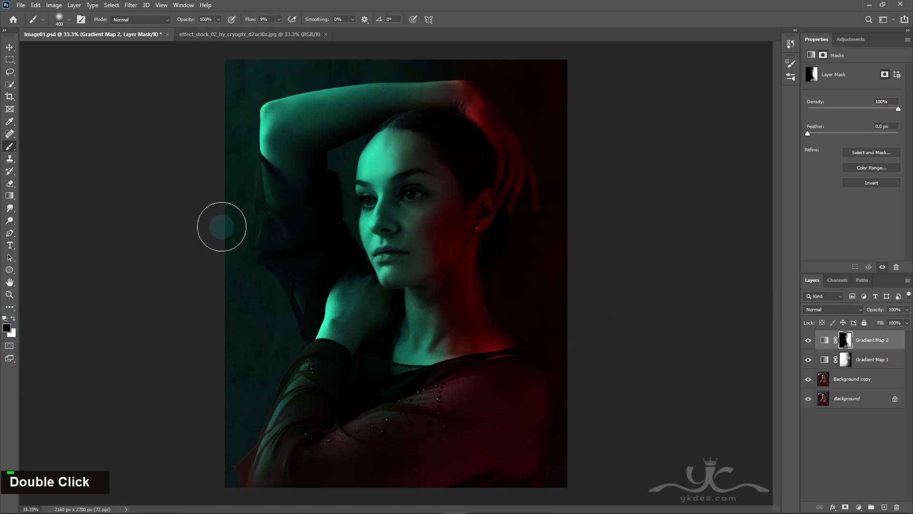
Step: Use the Move tool to bring the effect_stock_02 particle image into the portrait document directly above Background copy
click(9, 49)
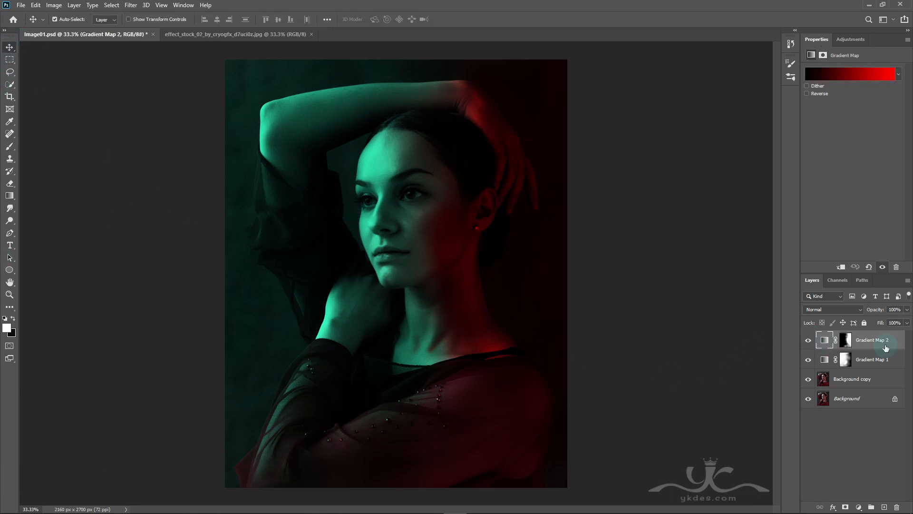
double_click(808, 340)
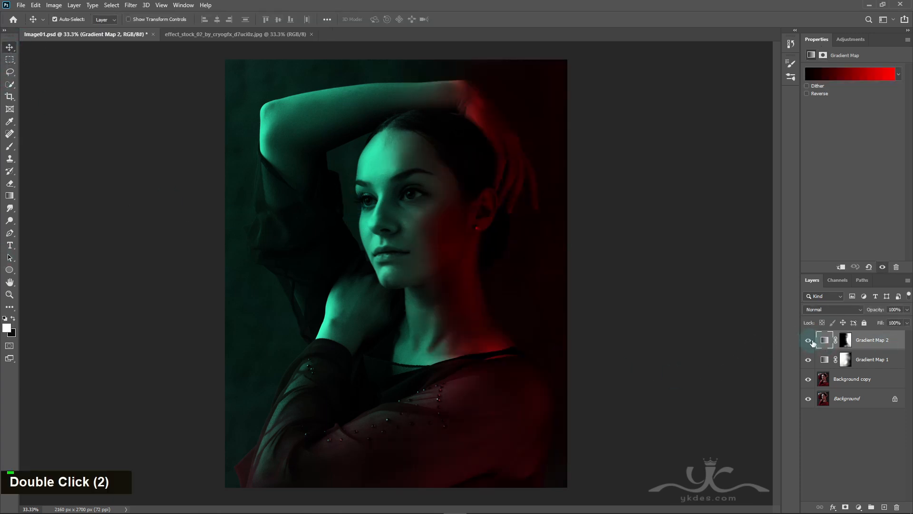
click(870, 379)
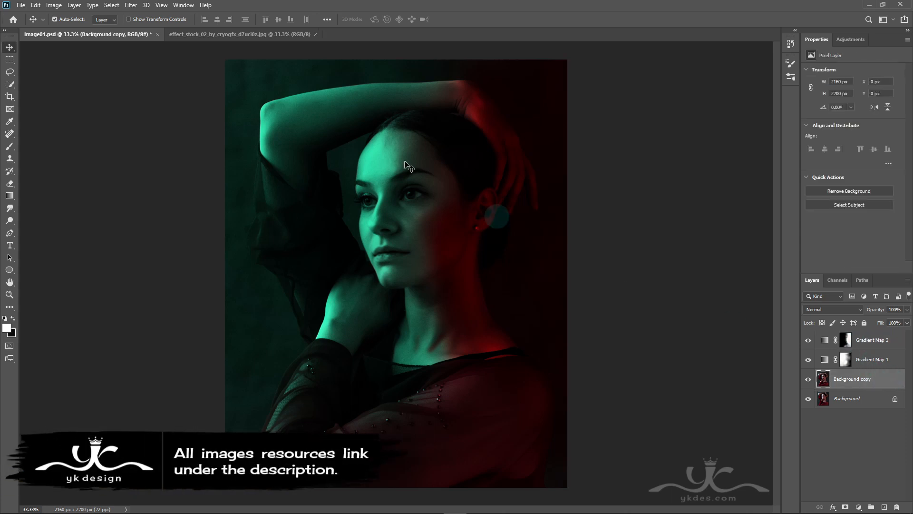
click(250, 35)
drag(228, 90, 401, 264)
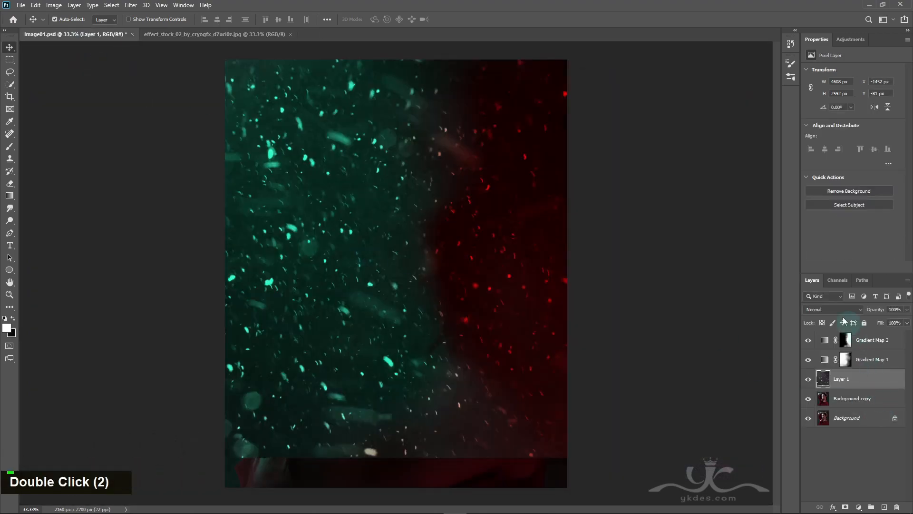
Step: Set the particle layer's blend mode to Screen, then enlarge it to 107.42% and reposition it to cover the whole canvas
click(825, 310)
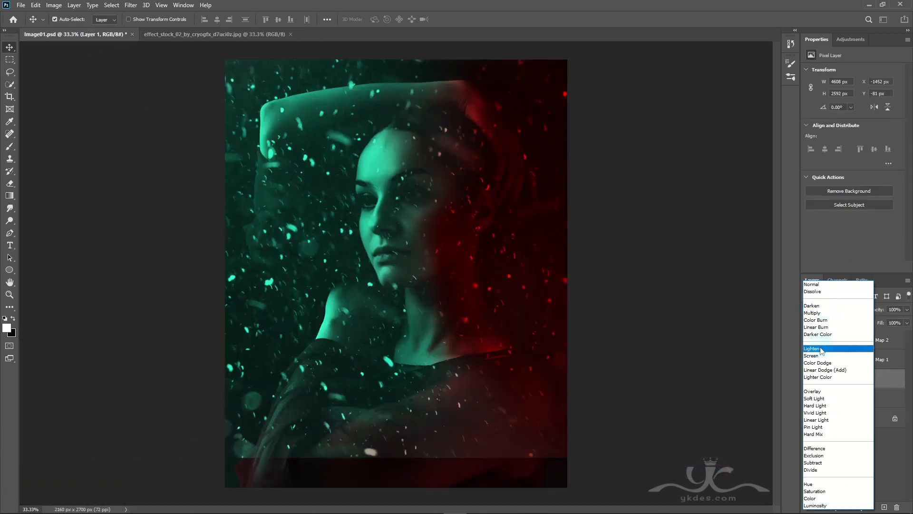
click(822, 356)
key(ctrl+t)
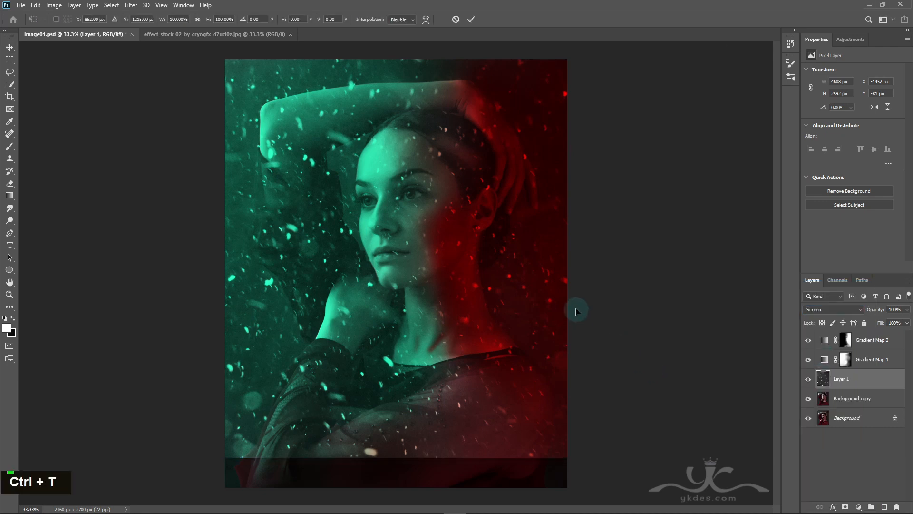
drag(724, 456, 752, 472)
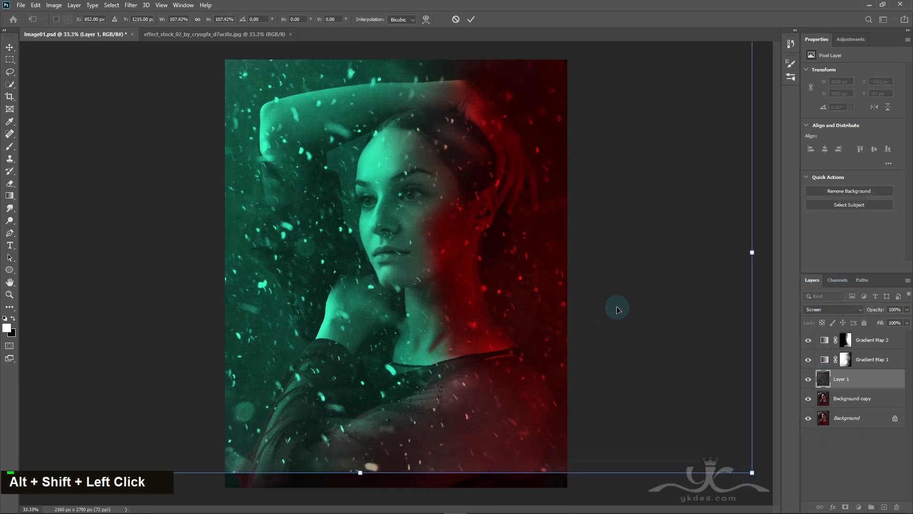
drag(617, 306, 626, 332)
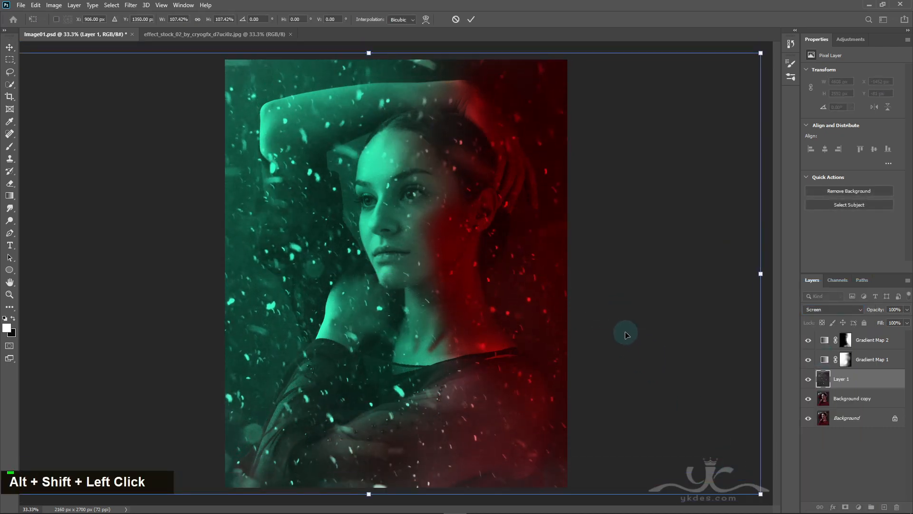
key(Return)
Step: Lower the particle layer's opacity to 36% and apply a Gaussian Blur with a 7.6-pixel radius
click(906, 310)
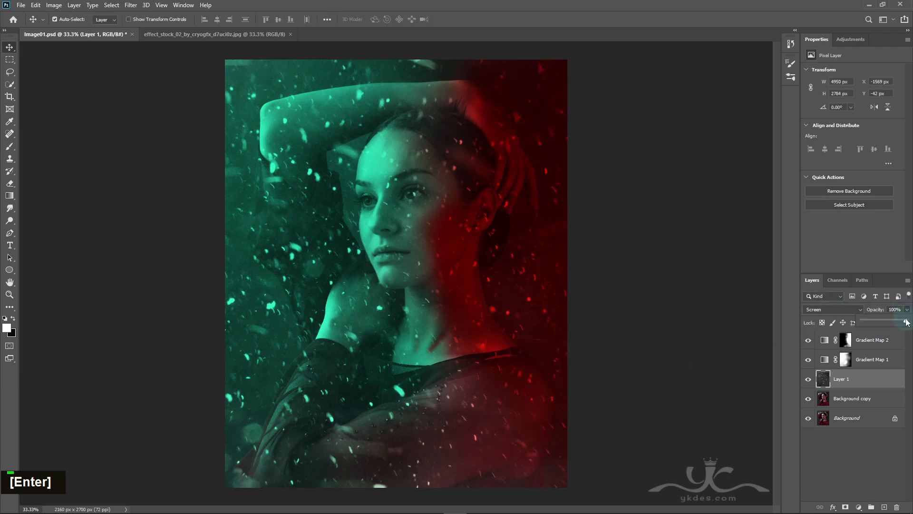
drag(885, 320, 878, 321)
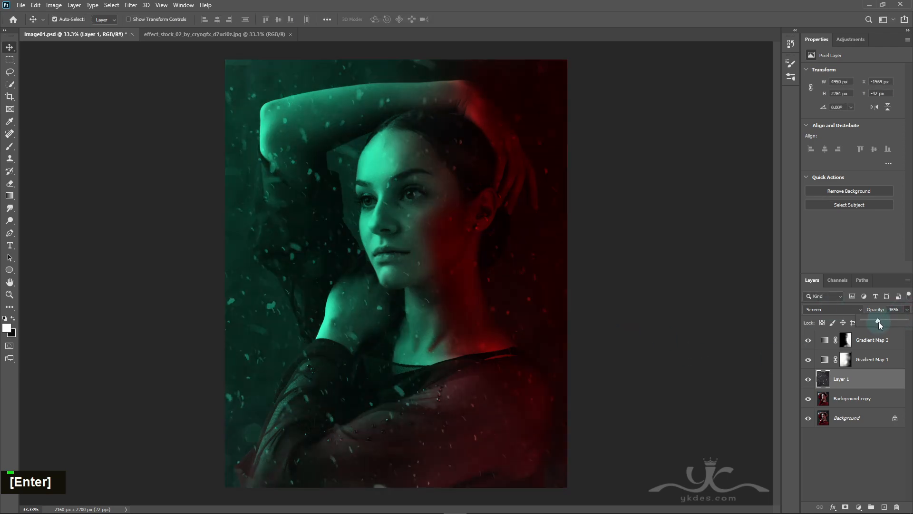
click(131, 5)
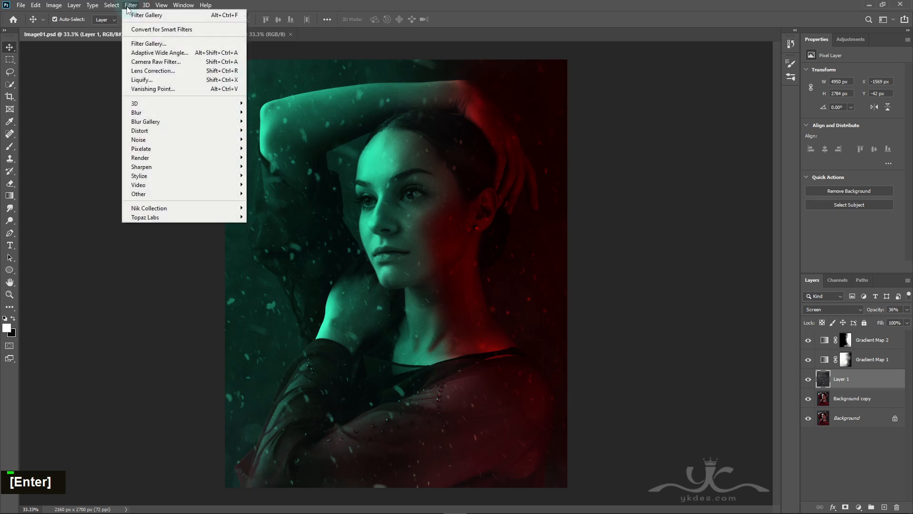
mouse_move(145, 112)
click(269, 147)
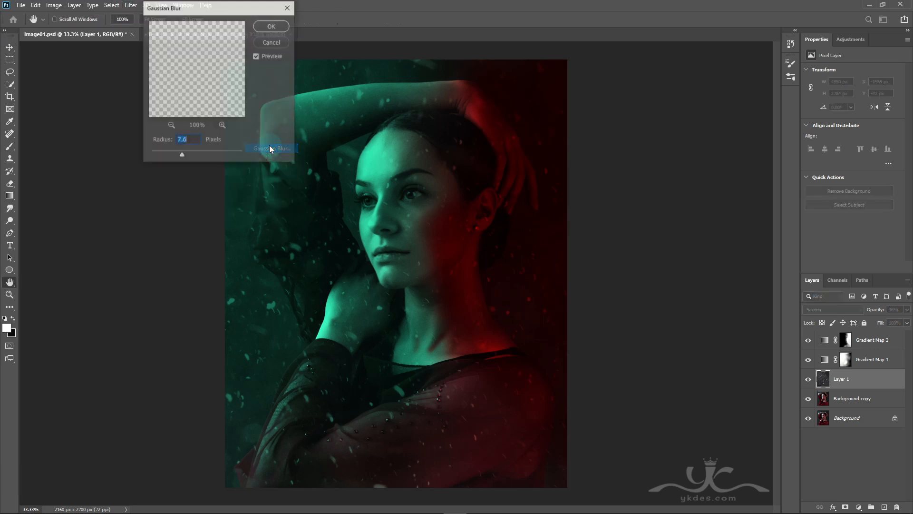
click(272, 26)
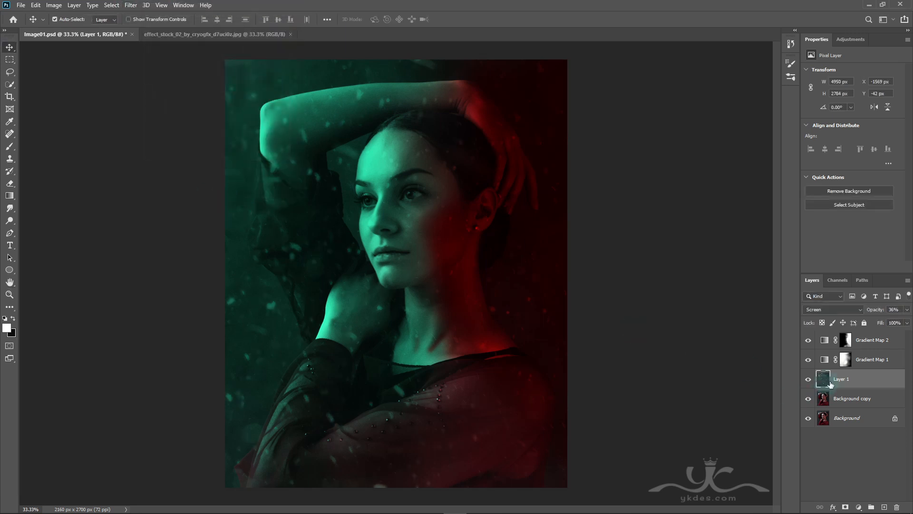
Step: Mask the particles off the woman's face and body with a 1000 px black brush at 26% flow, and lower Layer 1's opacity to 21%
click(845, 507)
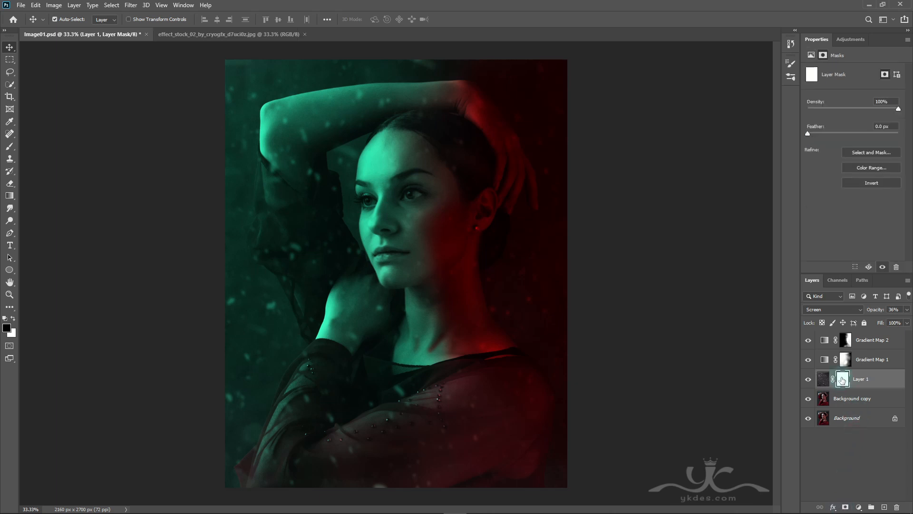
click(9, 146)
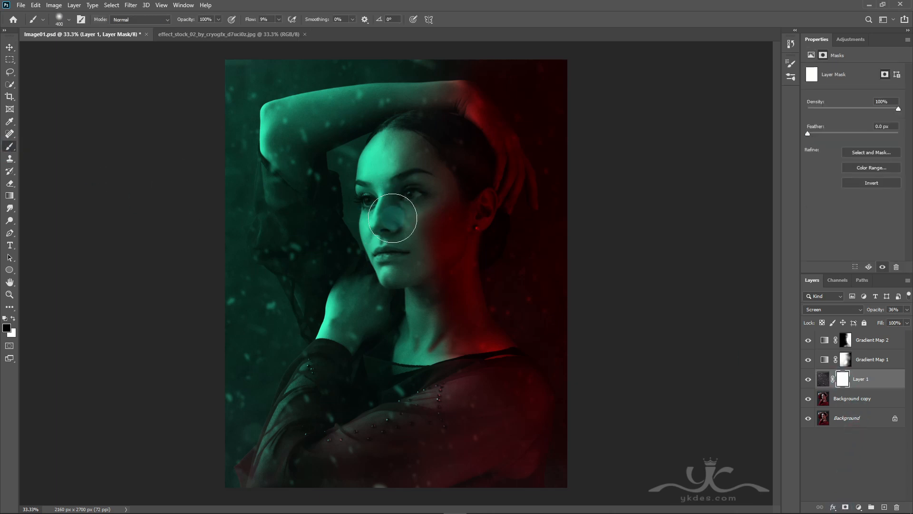
click(279, 19)
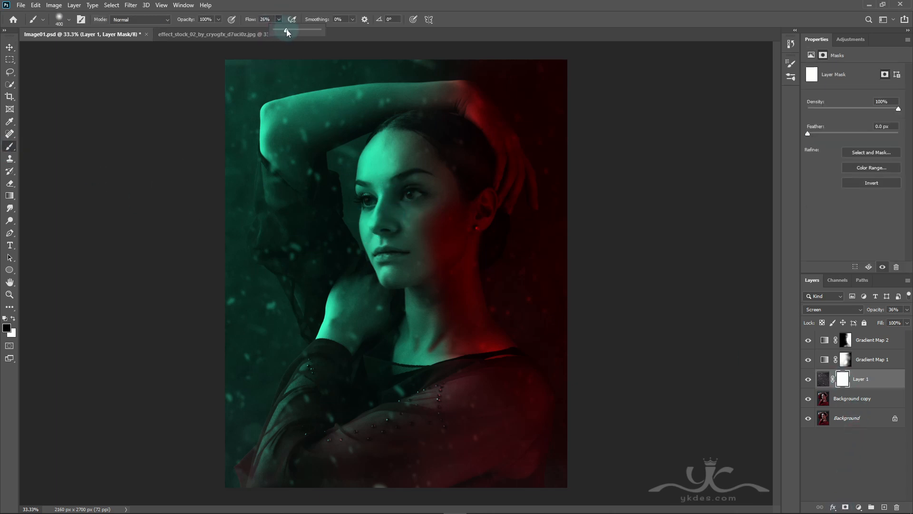
key(])
key(])
key(])
key(])
key(])
key(])
double_click(394, 207)
click(385, 289)
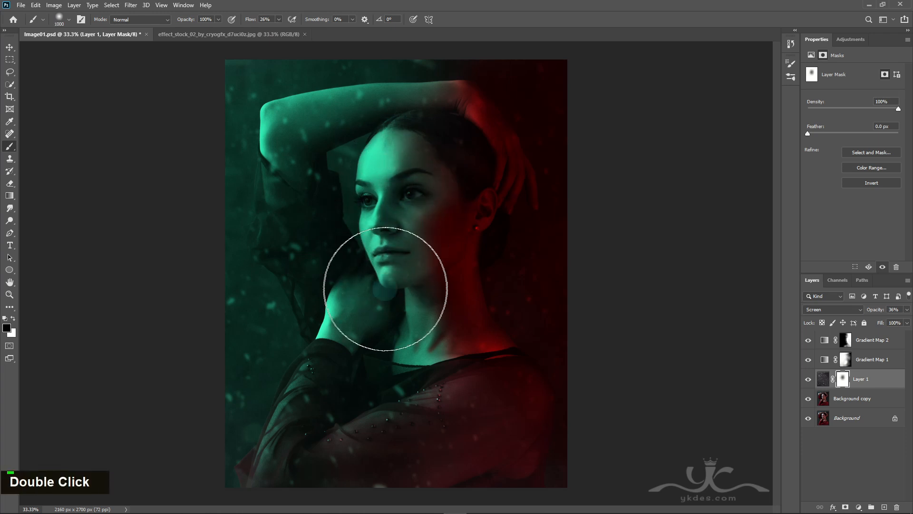
mouse_move(385, 290)
mouse_down()
mouse_move(429, 334)
mouse_move(388, 198)
mouse_move(388, 364)
mouse_move(385, 149)
mouse_up()
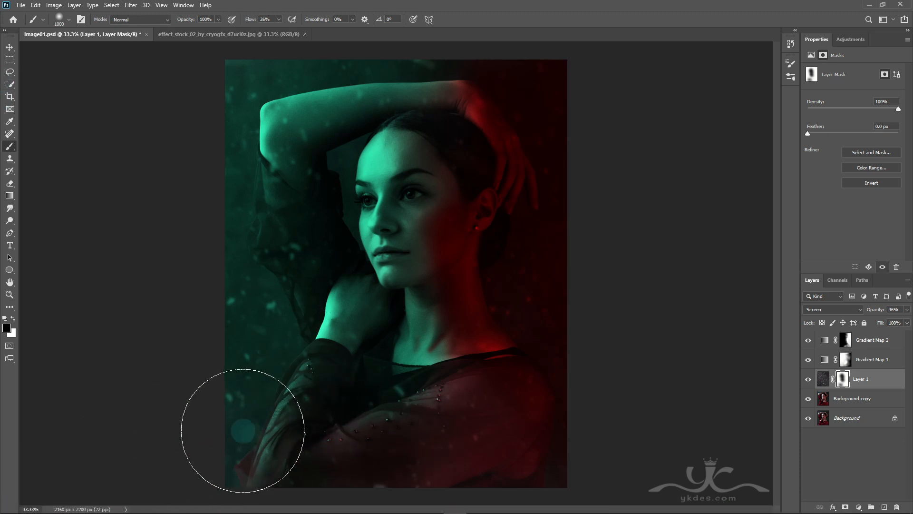
click(908, 310)
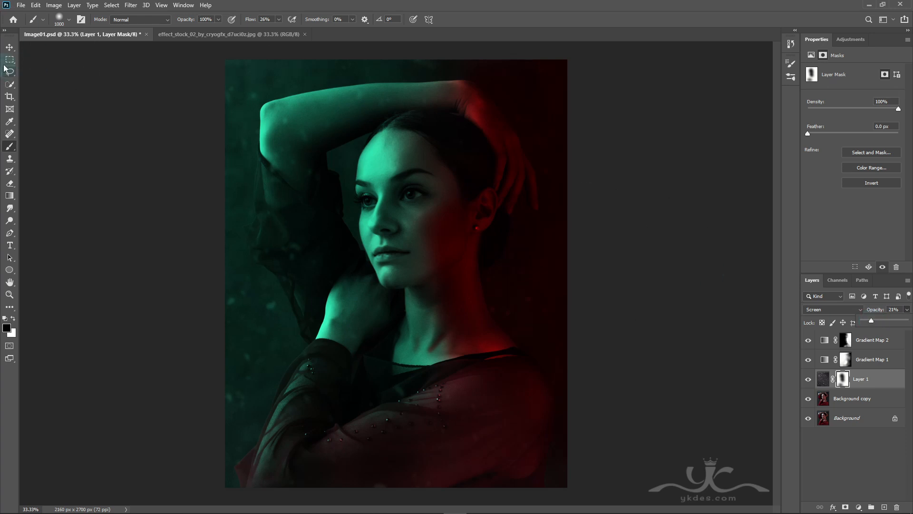
click(10, 47)
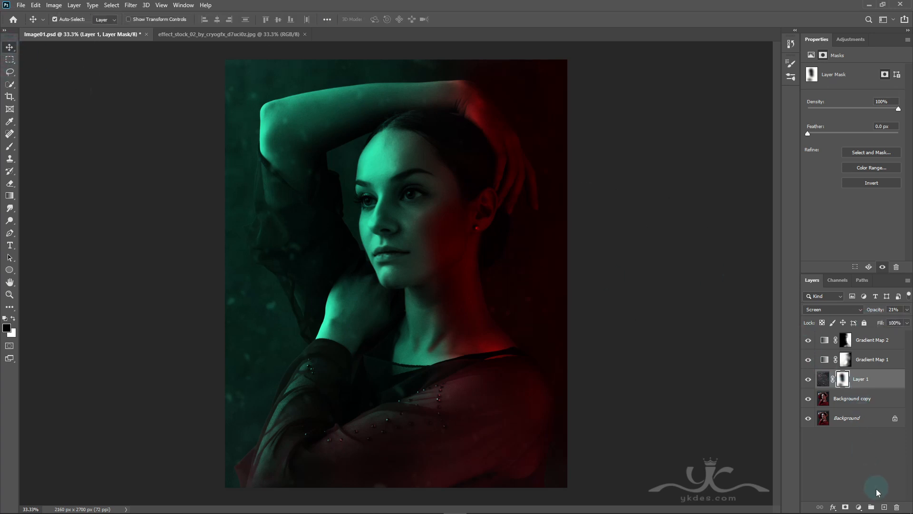
Step: Add a layer above Layer 1 and paint a broad white glow along the portrait's left edge with a 3400 px brush at 100% flow
click(885, 507)
key(x)
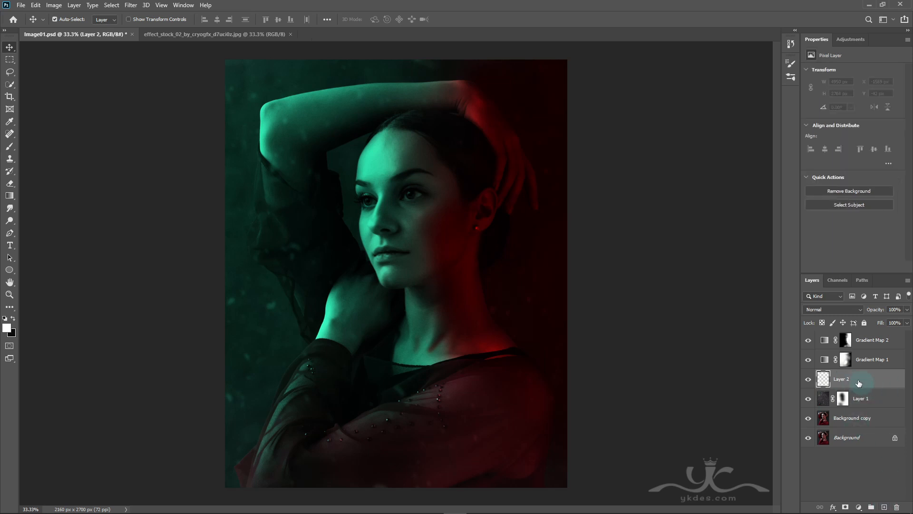
key(bracketright)
key(bracketright)
key(bracketright)
key(bracketright)
key(bracketright)
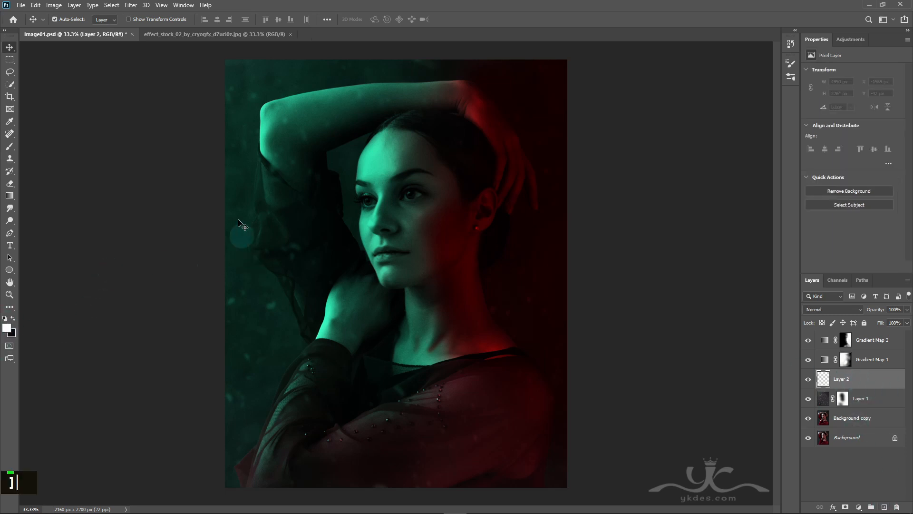
click(9, 146)
key(bracketright)
key(bracketright)
key(bracketright)
key(bracketright)
key(bracketright)
key(bracketright)
key(bracketright)
key(bracketright)
key(bracketright)
key(bracketright)
key(bracketright)
key(bracketright)
key(bracketright)
key(bracketright)
key(bracketright)
key(bracketright)
key(bracketright)
key(bracketright)
key(bracketright)
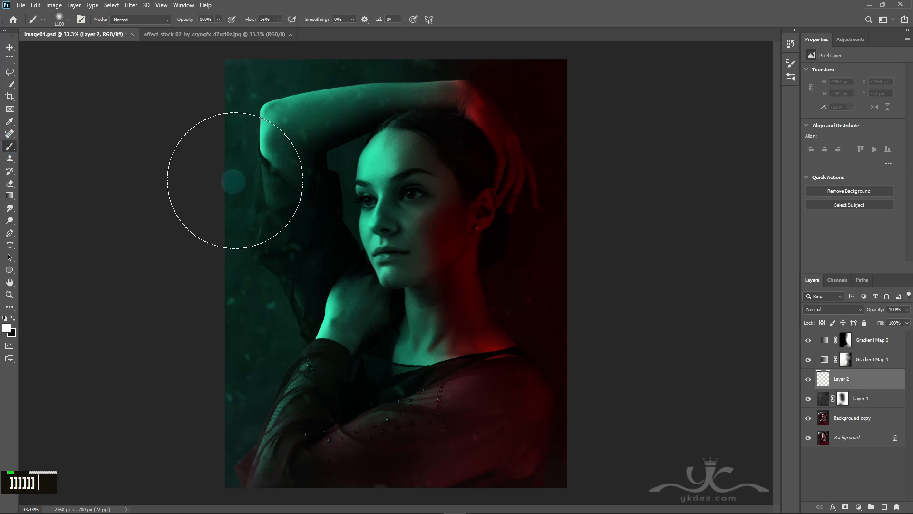
key(bracketright)
key(bracketright)
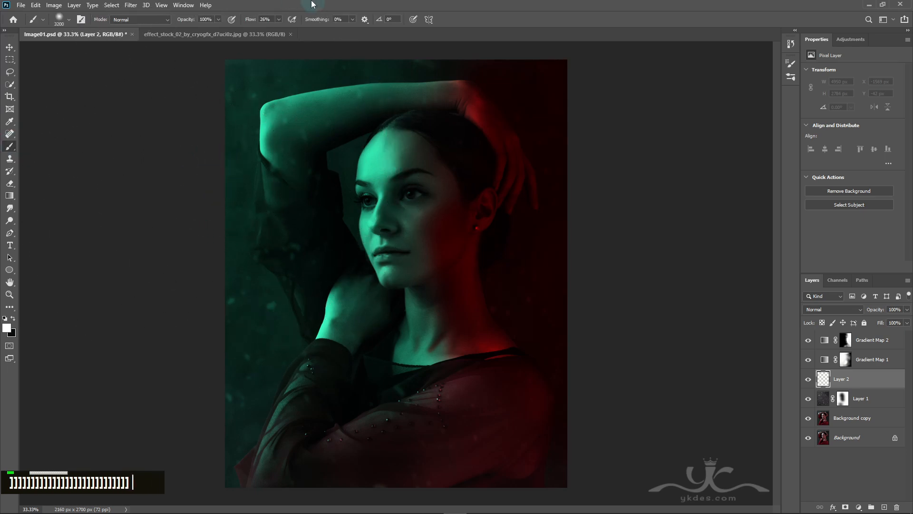
click(279, 19)
drag(279, 31, 314, 31)
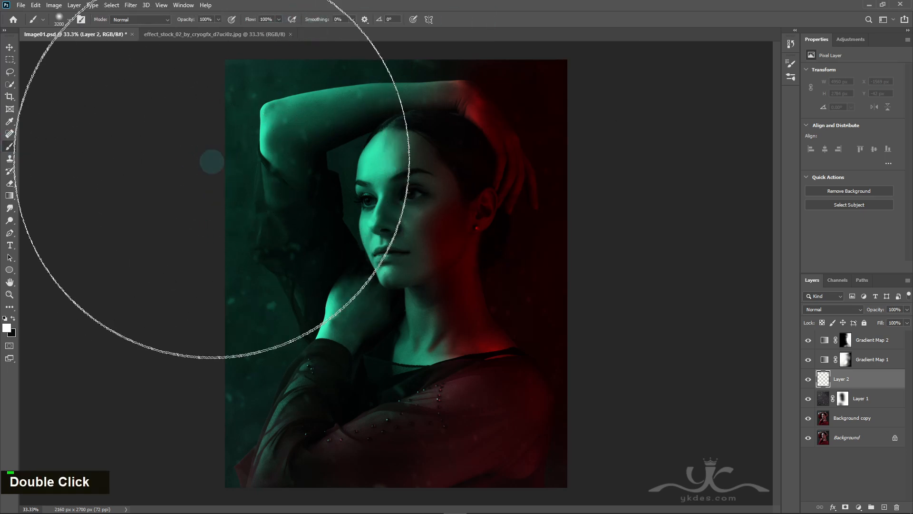
key(bracketright)
key(bracketright)
click(205, 183)
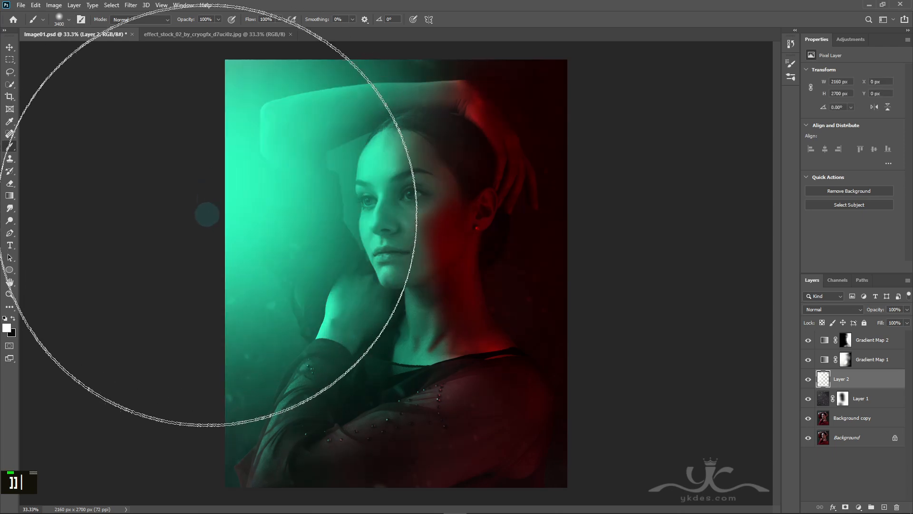
click(192, 103)
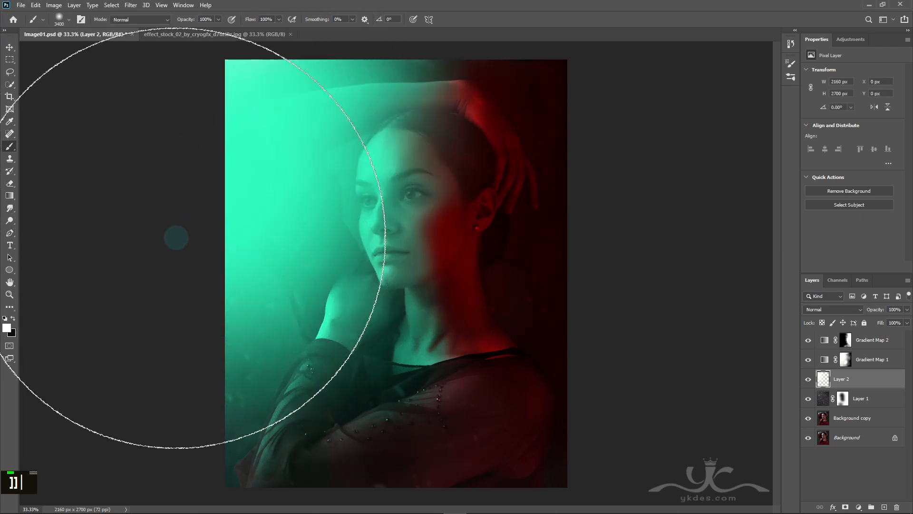
click(161, 249)
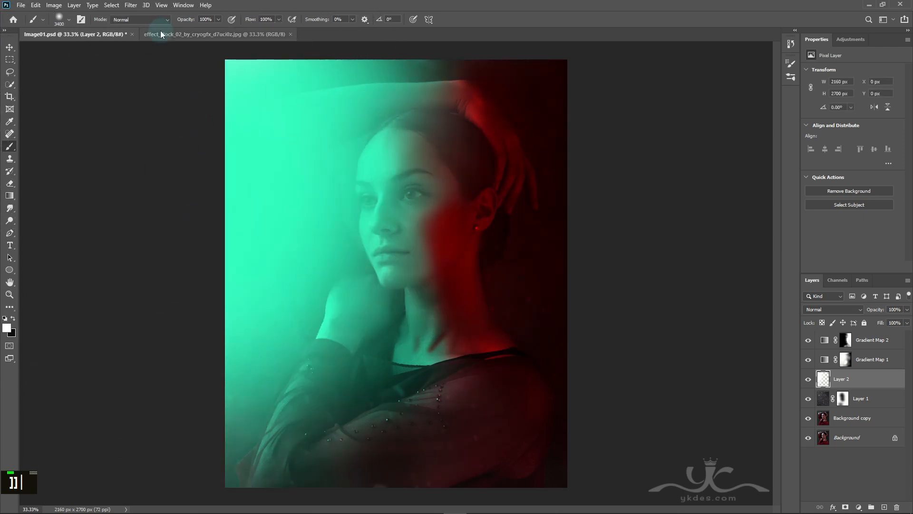
Step: Lower the white glow layer's opacity to slightly under 48%
click(9, 47)
click(907, 313)
drag(908, 319, 884, 324)
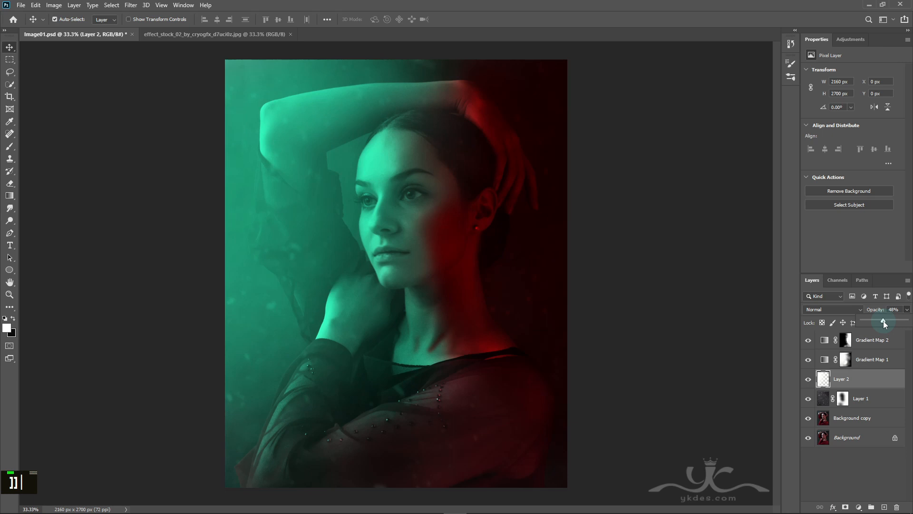
drag(884, 321, 881, 320)
Step: Add a layer above Layer 2 and darken the portrait's right and lower areas with a soft black brush, reducing its size from 3100 to 1300 px
click(884, 507)
click(13, 318)
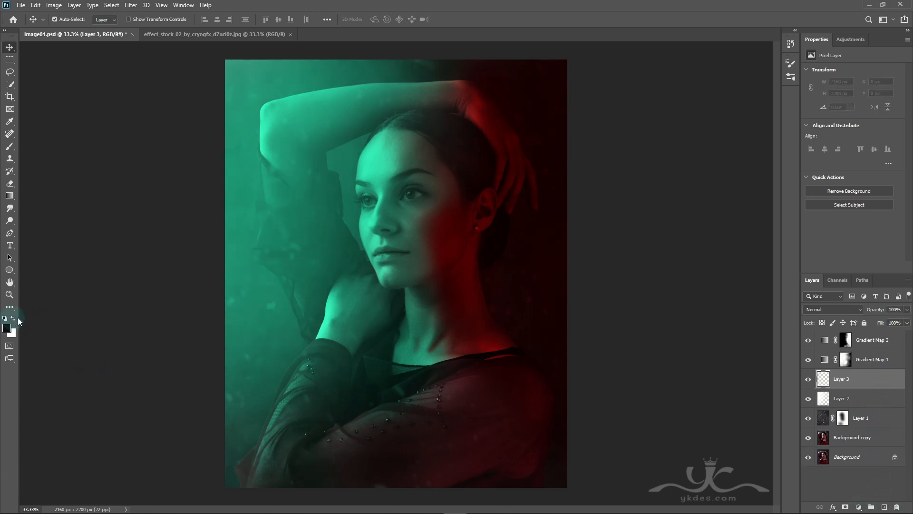
click(9, 146)
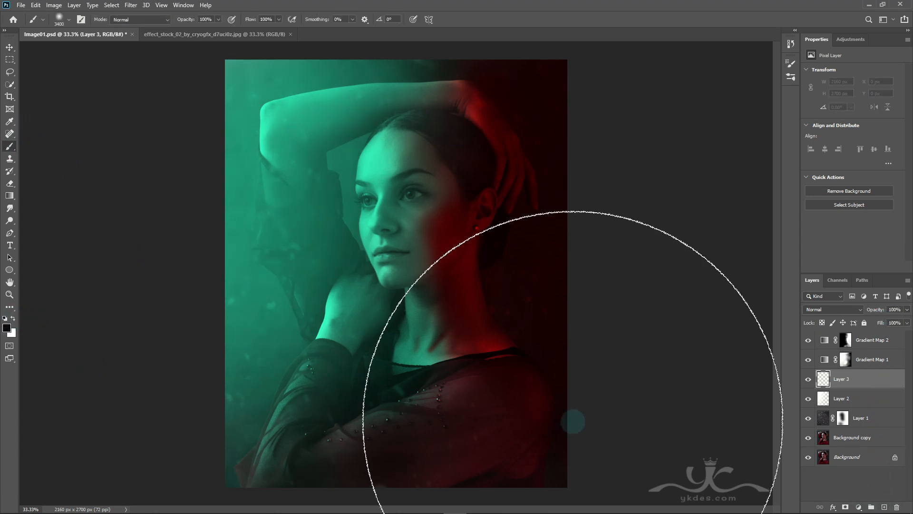
key(bracketleft)
key(bracketleft)
key(bracketleft)
key(bracketleft)
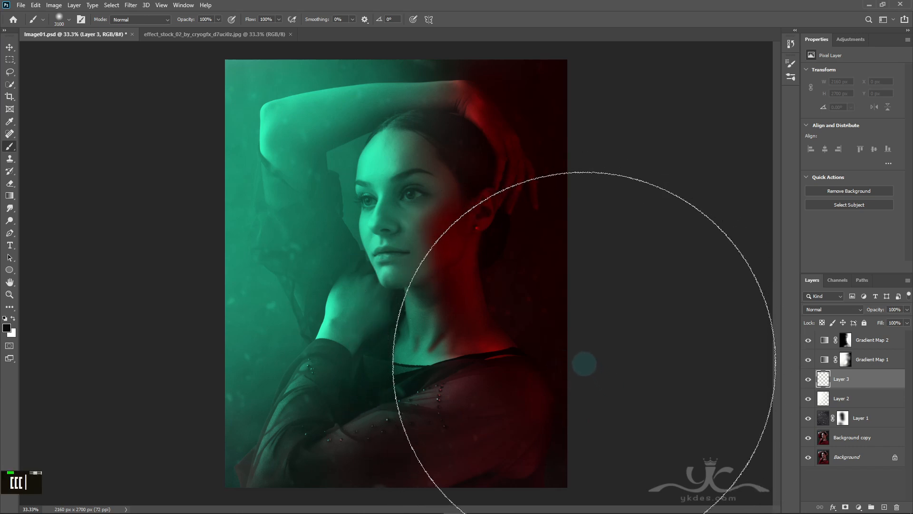
click(598, 335)
key(bracketleft)
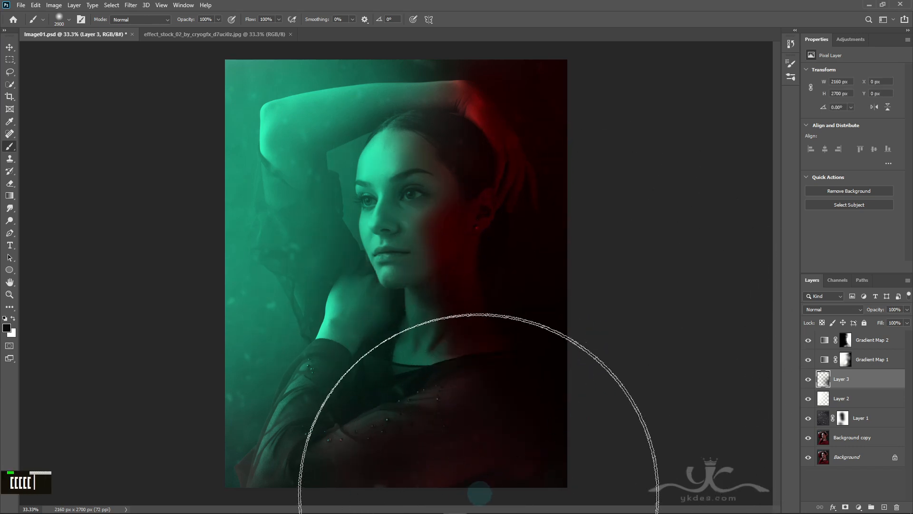
click(478, 479)
key(bracketleft)
key(bracketleft)
key(bracketleft)
key(bracketleft)
key(bracketleft)
key(bracketleft)
key(bracketleft)
key(bracketleft)
key(bracketleft)
key(bracketleft)
key(bracketleft)
key(bracketleft)
key(bracketleft)
key(bracketleft)
key(bracketleft)
key(bracketleft)
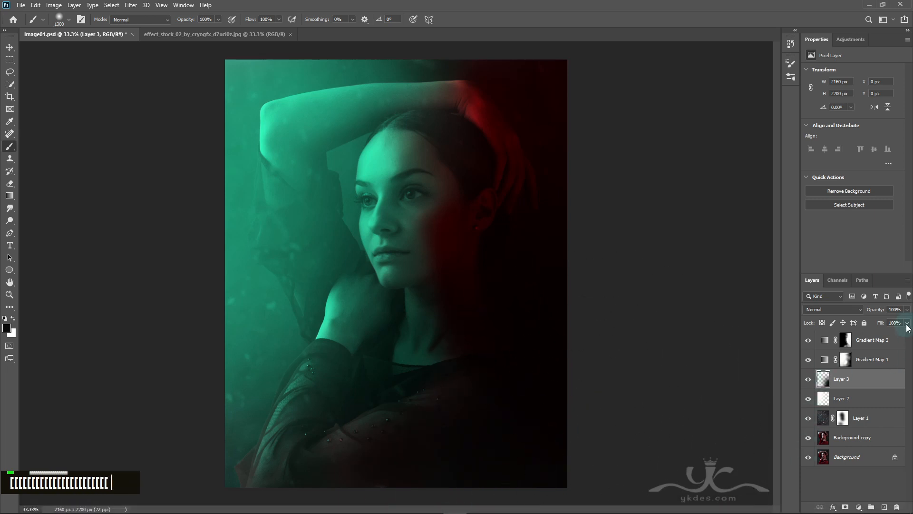
Step: Lower the black shadow layer's opacity to 51% and compare the image with that layer hidden and shown
click(907, 309)
drag(908, 322, 890, 323)
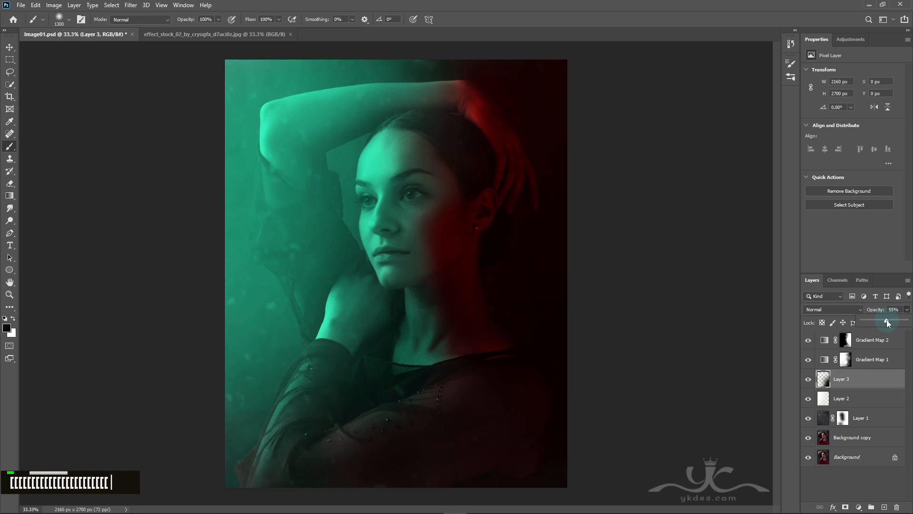
click(809, 380)
click(809, 380)
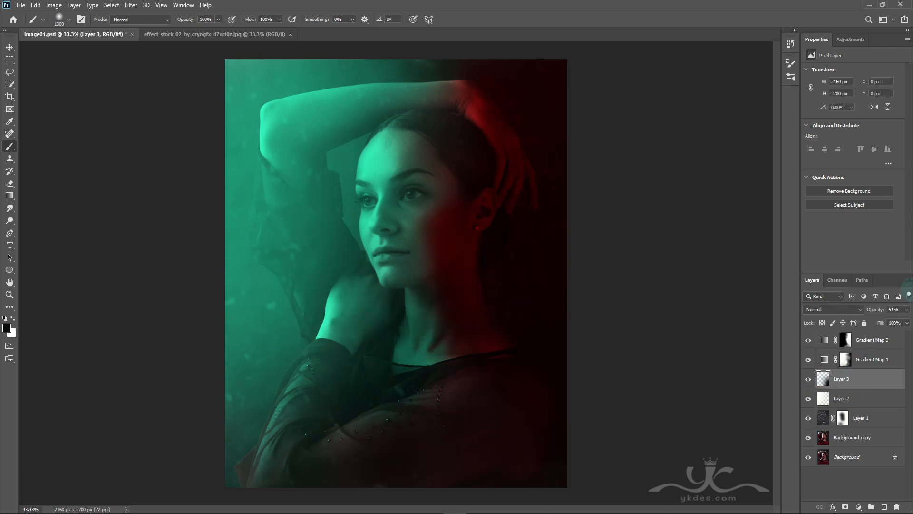
Step: Add a Channel Mixer adjustment above Gradient Map 2 and set Red to +143% in the Red output channel
click(877, 340)
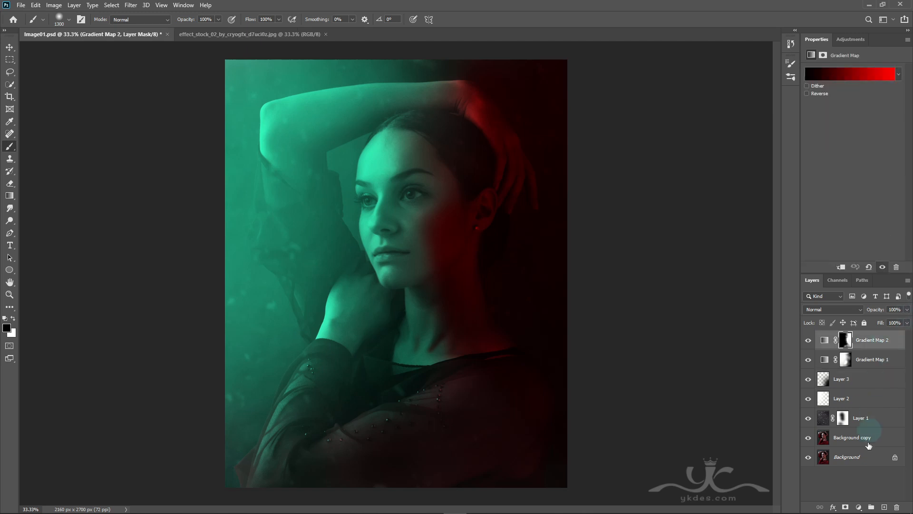
click(860, 507)
click(844, 440)
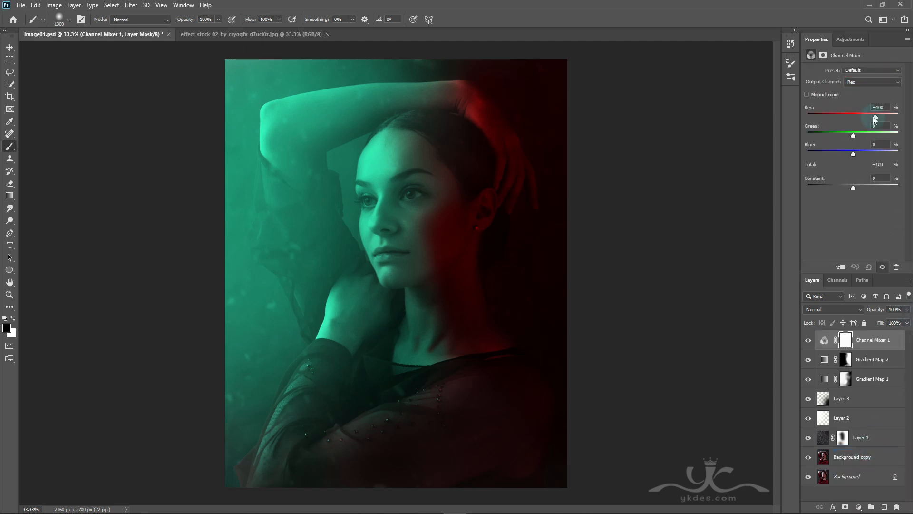
drag(865, 118, 891, 117)
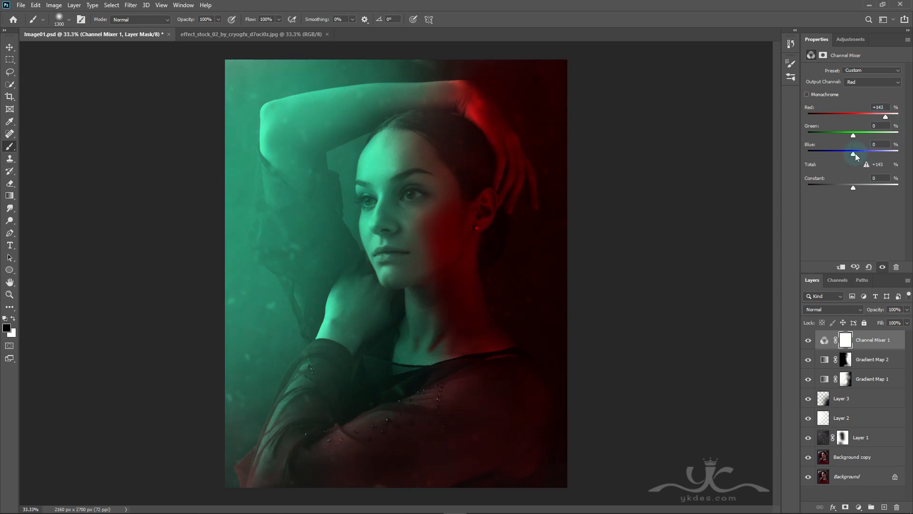
Step: Set Green to +5% and Blue to -83% in the Channel Mixer's Red output channel
mouse_move(855, 153)
mouse_down()
mouse_move(826, 158)
mouse_move(838, 158)
mouse_up()
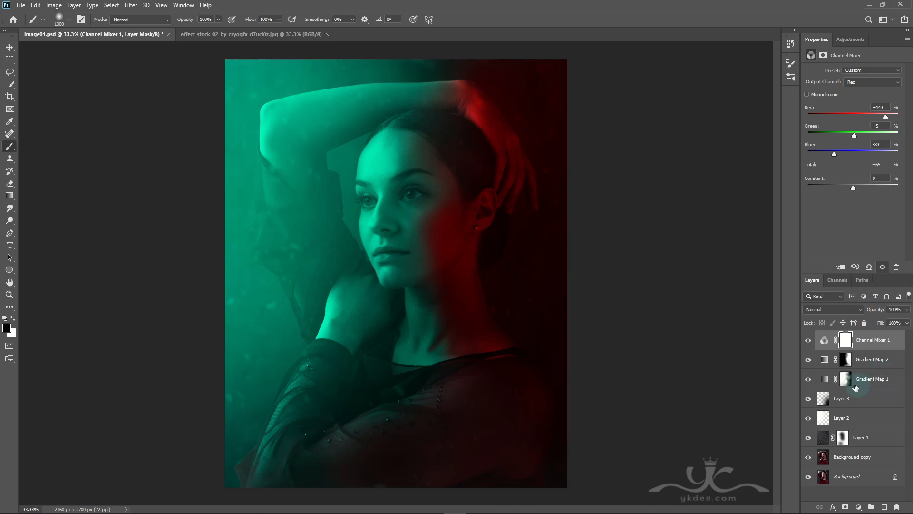
Step: In Gradient Map 2's Blending Options, split the Underlying Layer shadow slider to 0/76 and split its highlight slider toward the midtones
click(815, 362)
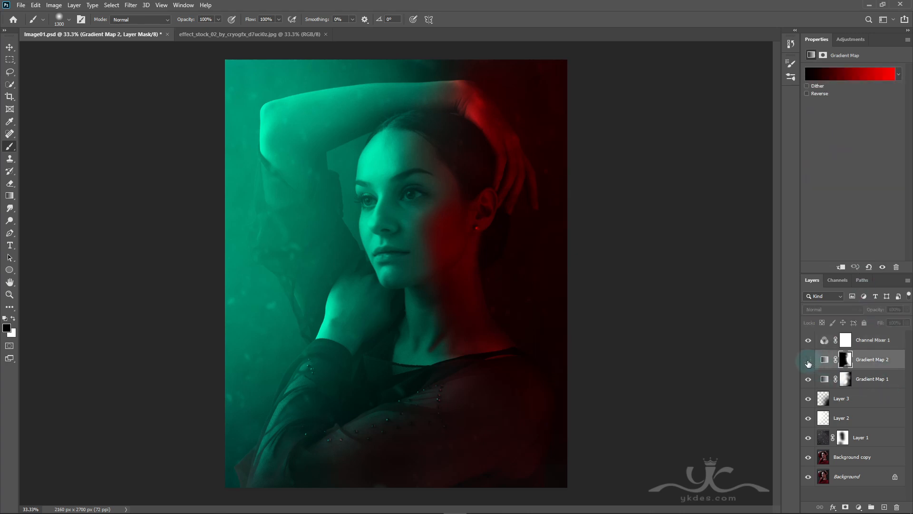
double_click(809, 362)
click(830, 362)
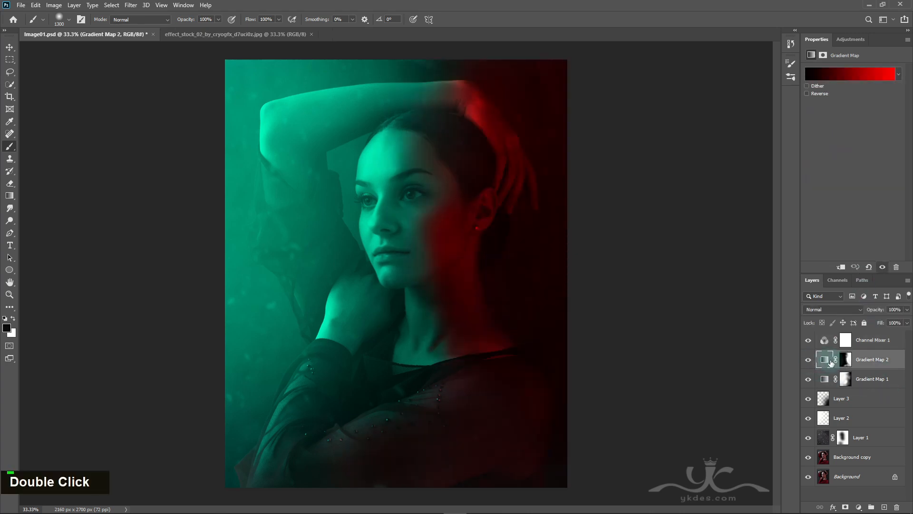
click(833, 508)
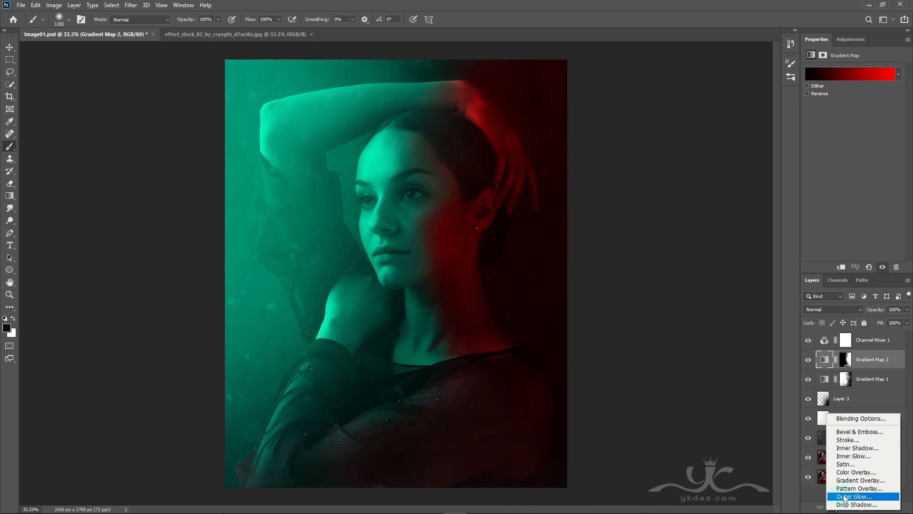
click(867, 420)
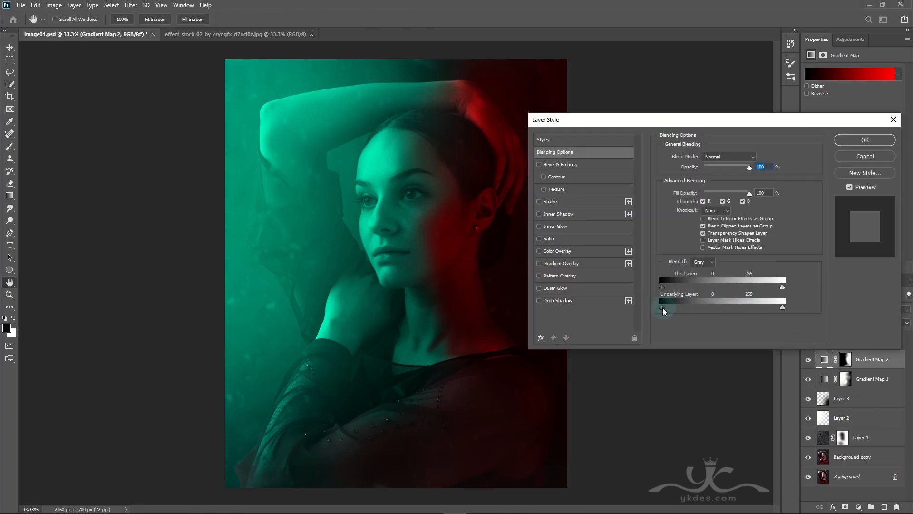
key(alt)
drag(663, 309, 698, 304)
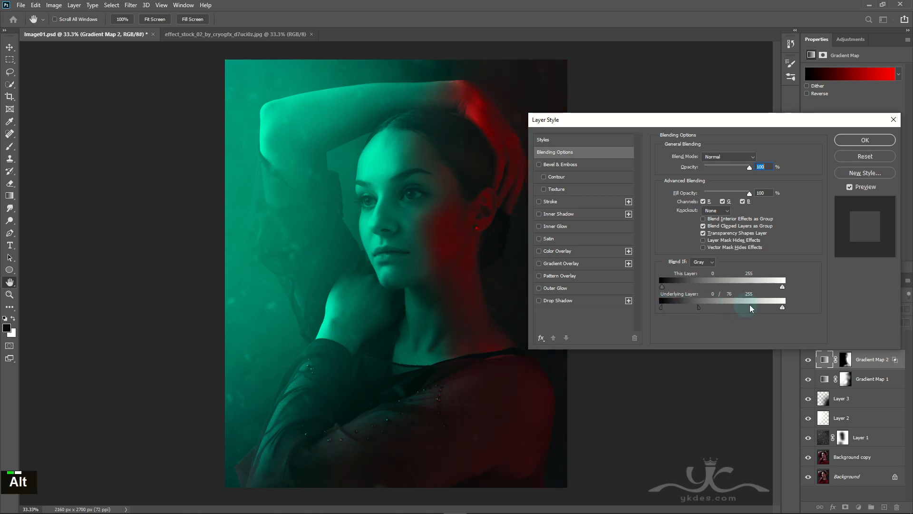
drag(783, 307, 704, 309)
click(864, 142)
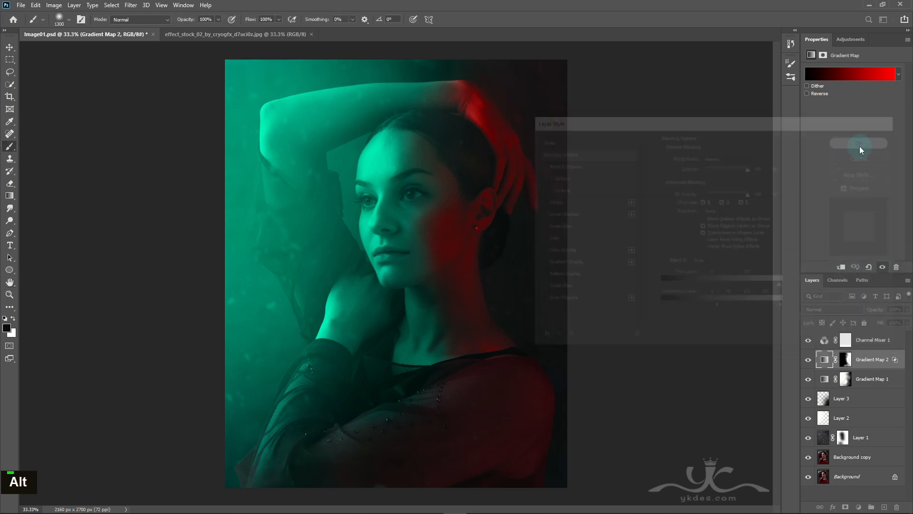
Step: In Gradient Map 1's Blending Options, split the Underlying Layer highlight slider to 147/255 and split its shadow slider slightly
click(825, 379)
click(835, 506)
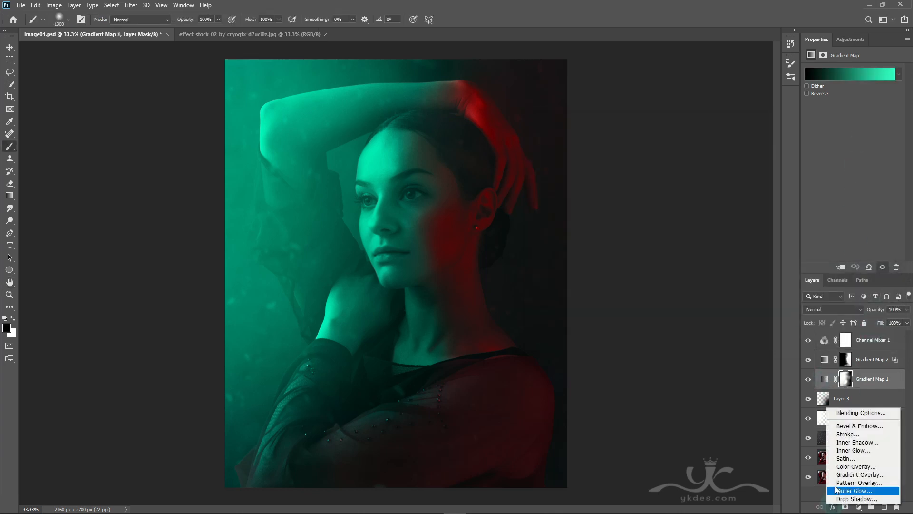
click(856, 413)
drag(781, 308, 733, 307)
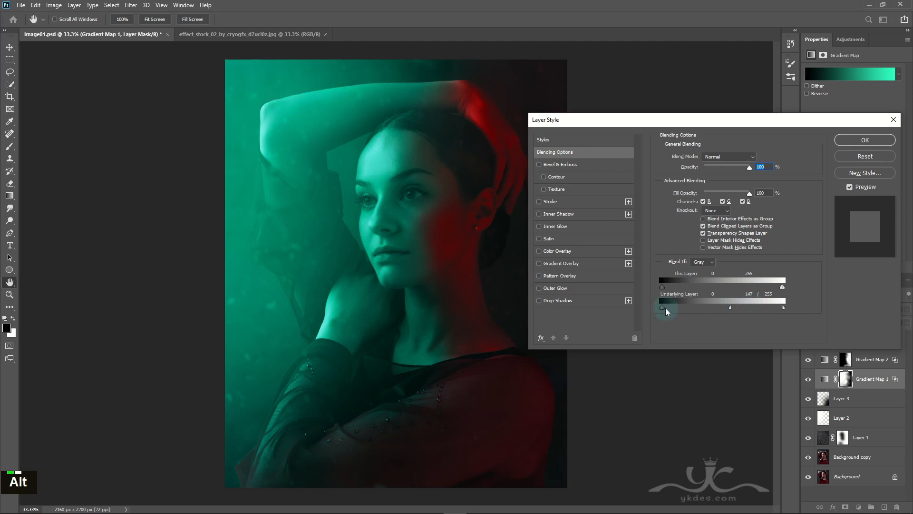
mouse_move(662, 307)
mouse_down()
mouse_move(730, 307)
mouse_move(669, 307)
mouse_up()
click(857, 139)
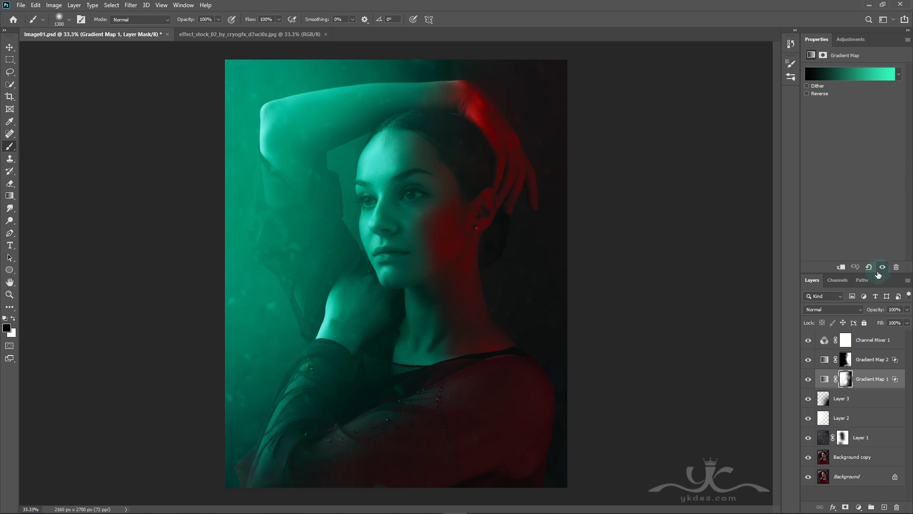
Step: Add a Brightness/Contrast adjustment above Channel Mixer 1 with Brightness 37 and Contrast 15
click(870, 342)
click(859, 507)
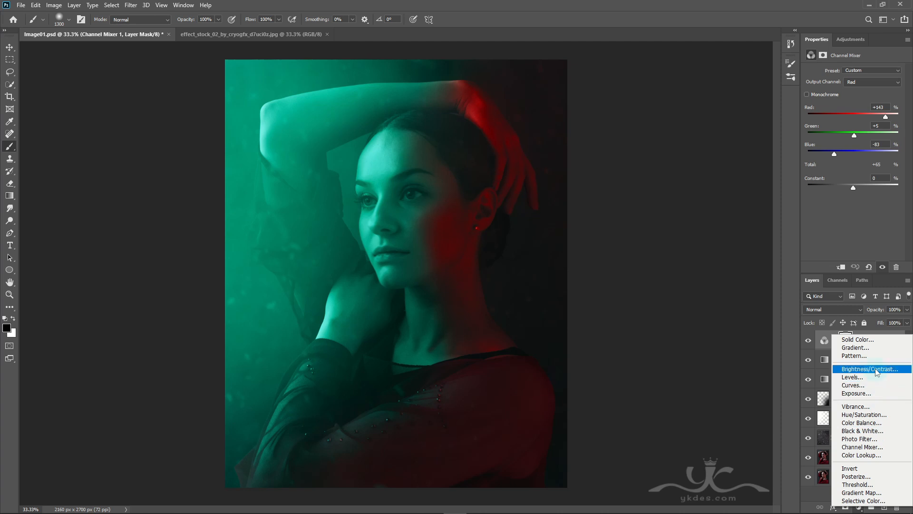
click(852, 371)
drag(854, 98, 860, 116)
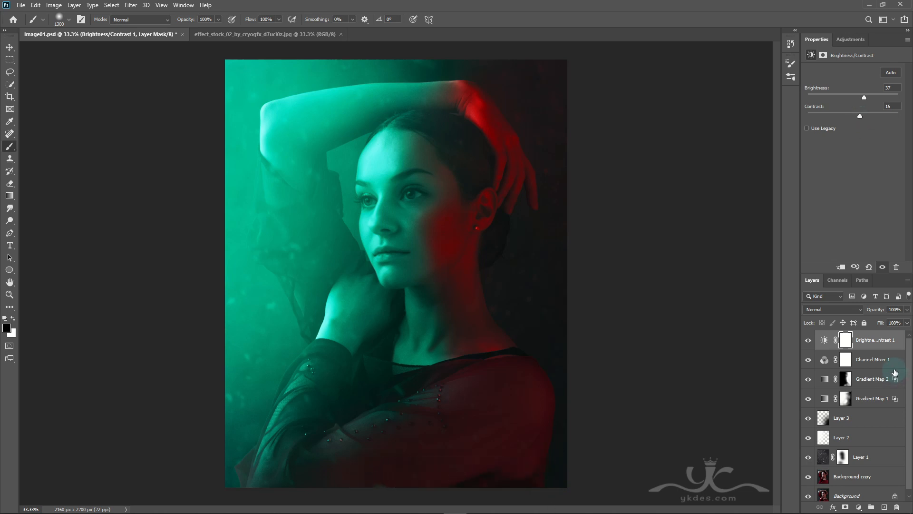
Step: Add a Curves adjustment with the black point's output raised to 12 and a midtone point at 140/131, at 65% layer opacity
click(858, 507)
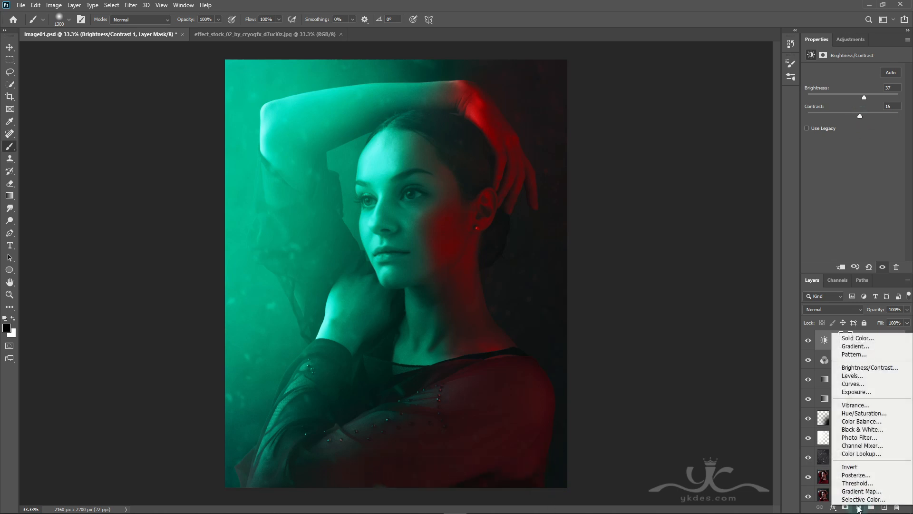
click(853, 383)
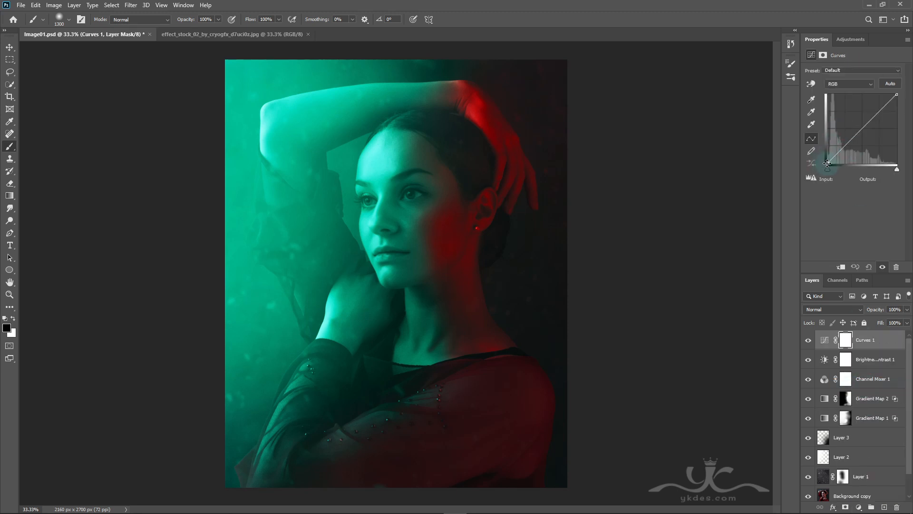
drag(826, 166, 825, 161)
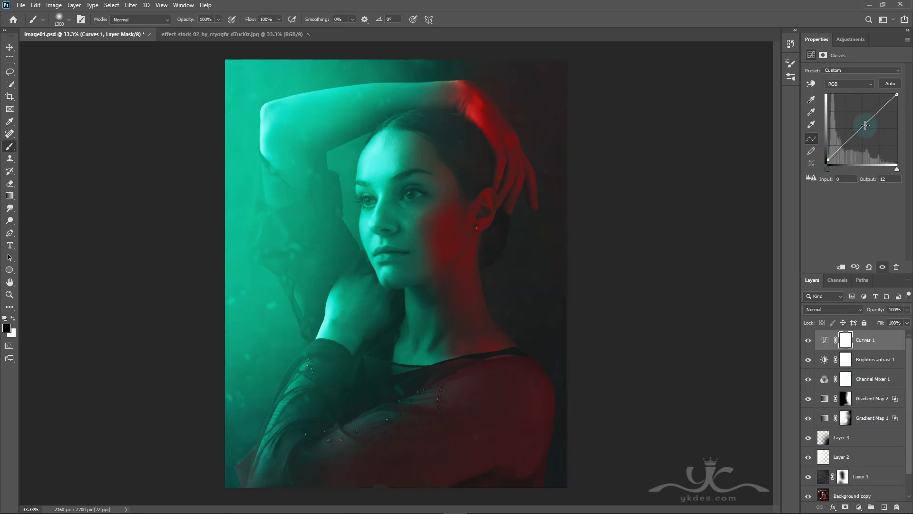
drag(865, 124, 865, 128)
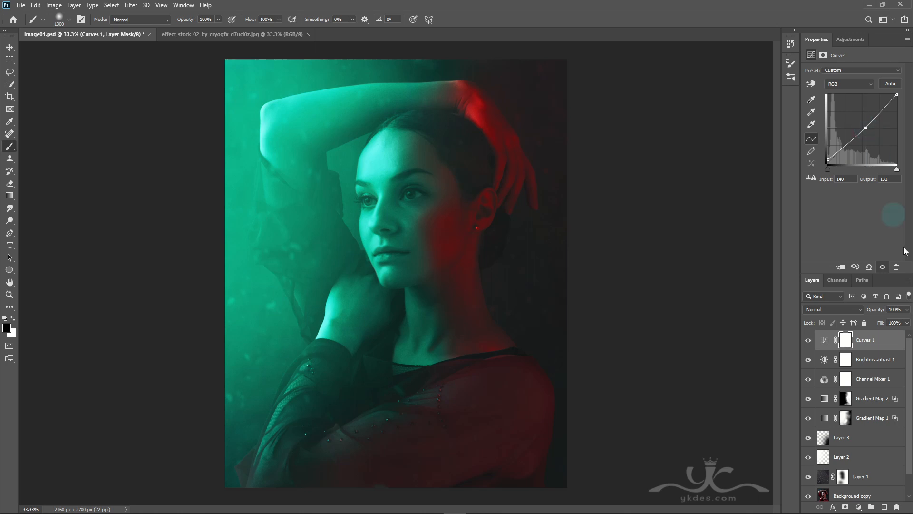
drag(905, 322, 891, 320)
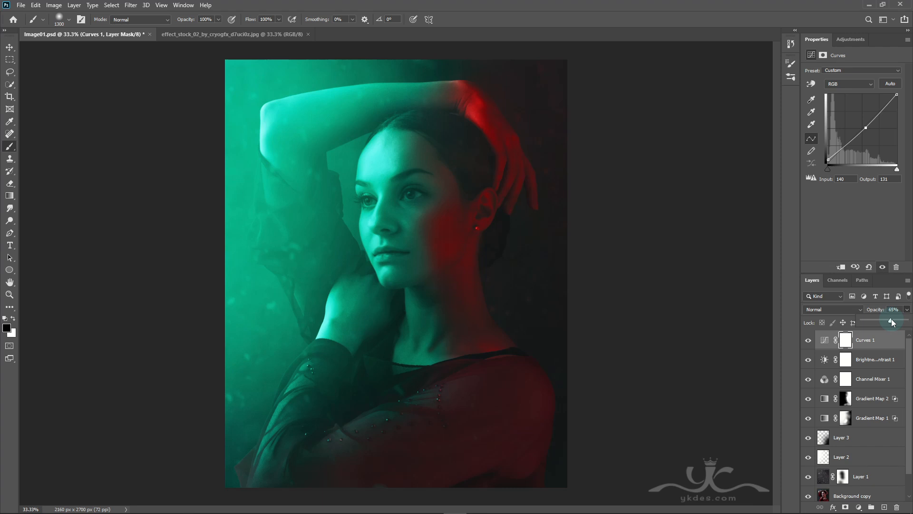
Step: Add a layer above Curves 1 and stamp all visible layers into it
scroll(874, 434, down, 1)
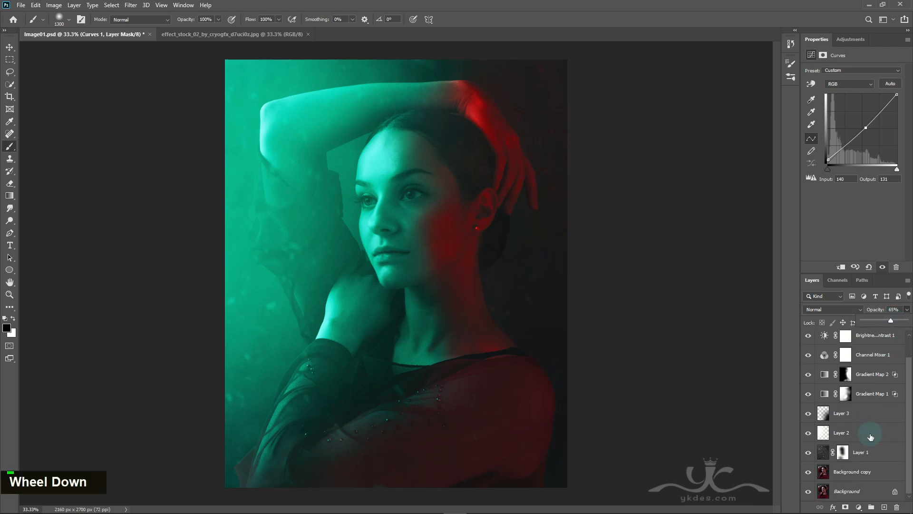
click(876, 472)
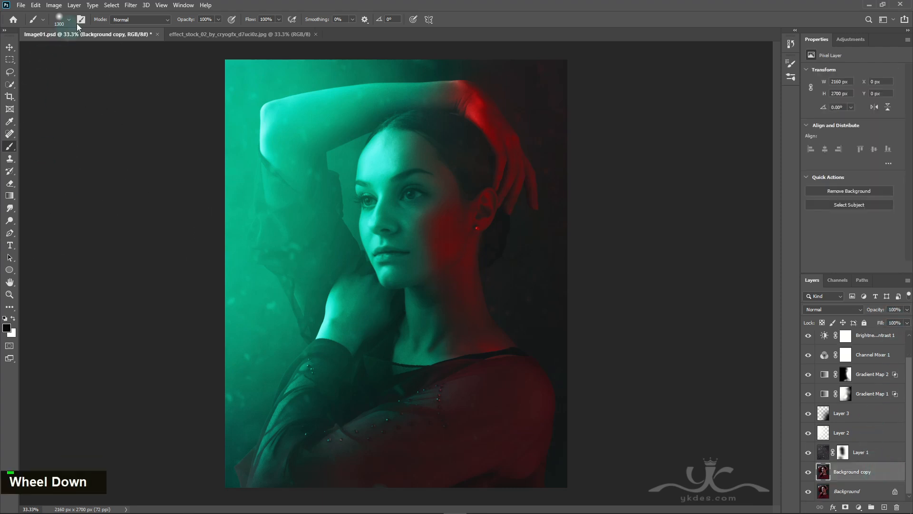
scroll(870, 395, up, 1)
click(886, 340)
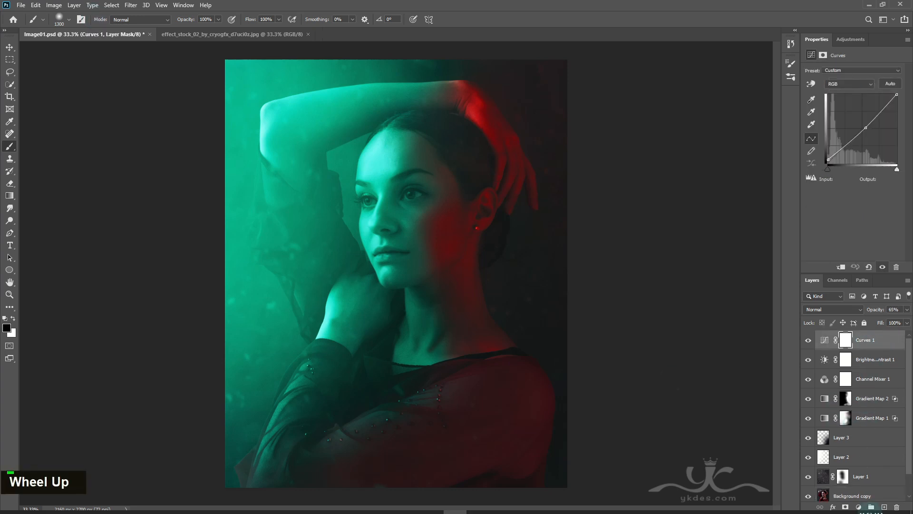
click(884, 507)
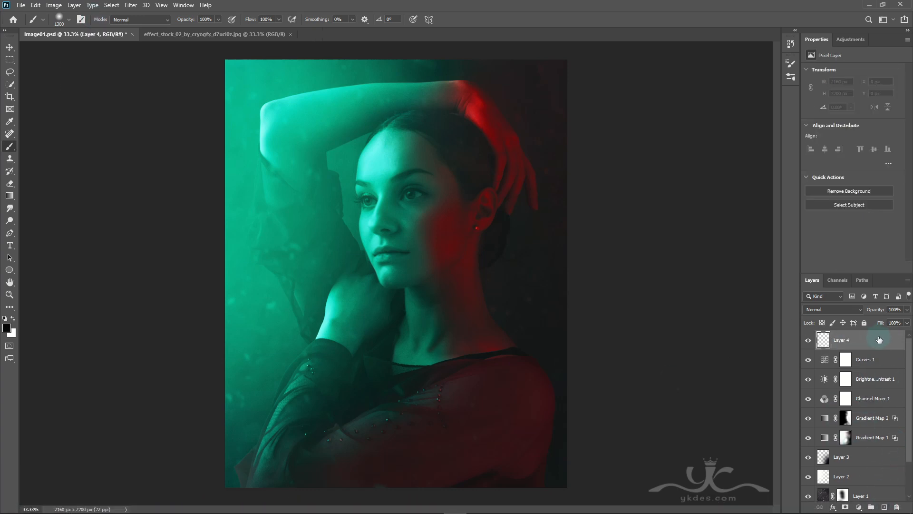
key(ctrl+alt+shift+e)
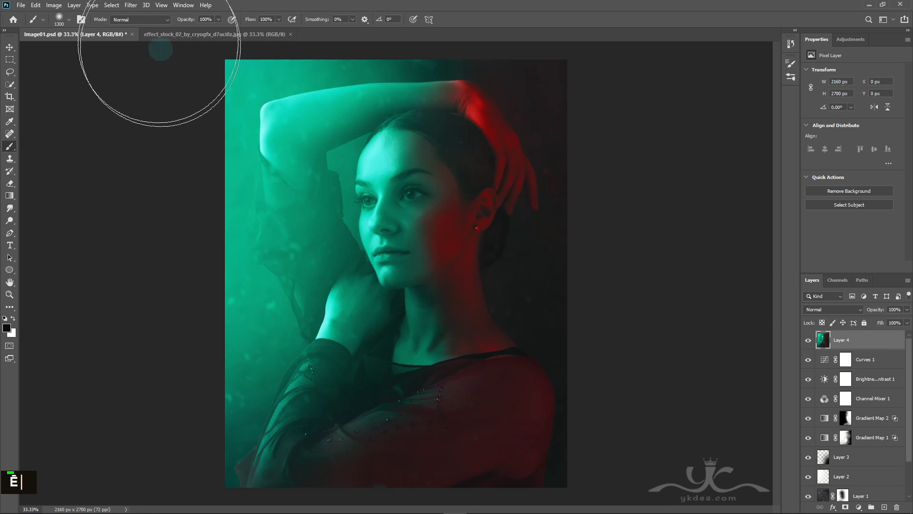
Step: Sharpen the stamped layer with the Topaz Detail filter using the Highlight Detail Strong I preset
click(131, 4)
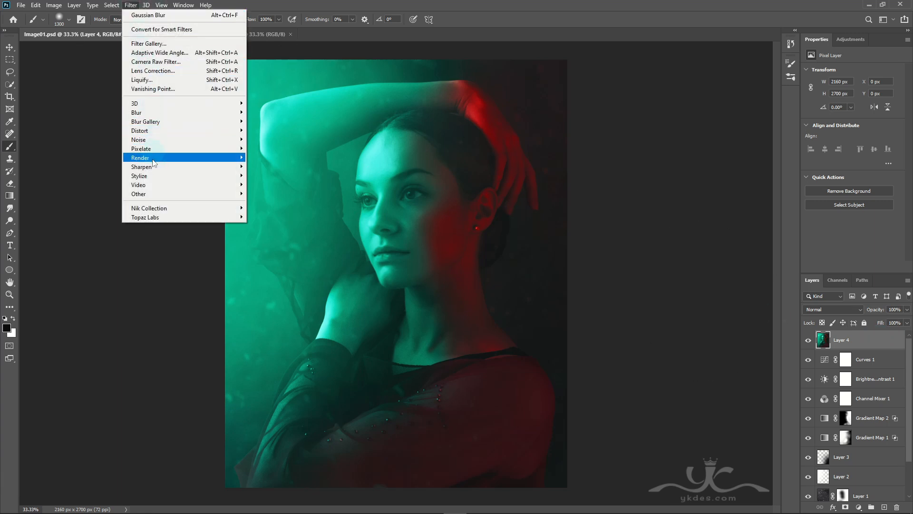
mouse_move(154, 217)
click(276, 262)
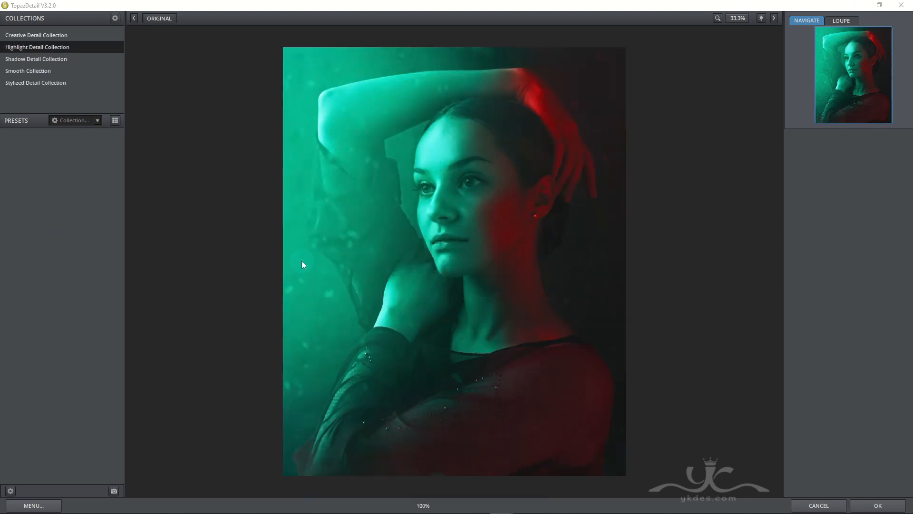
click(282, 375)
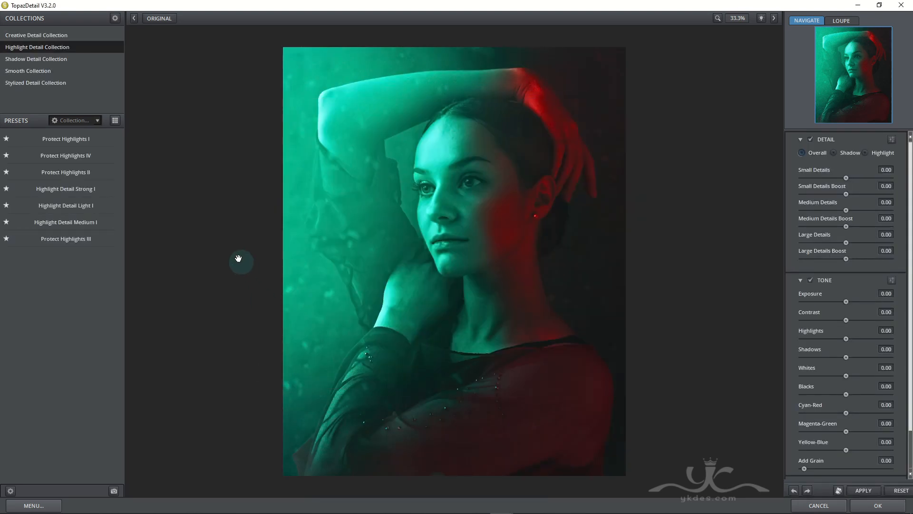
click(75, 46)
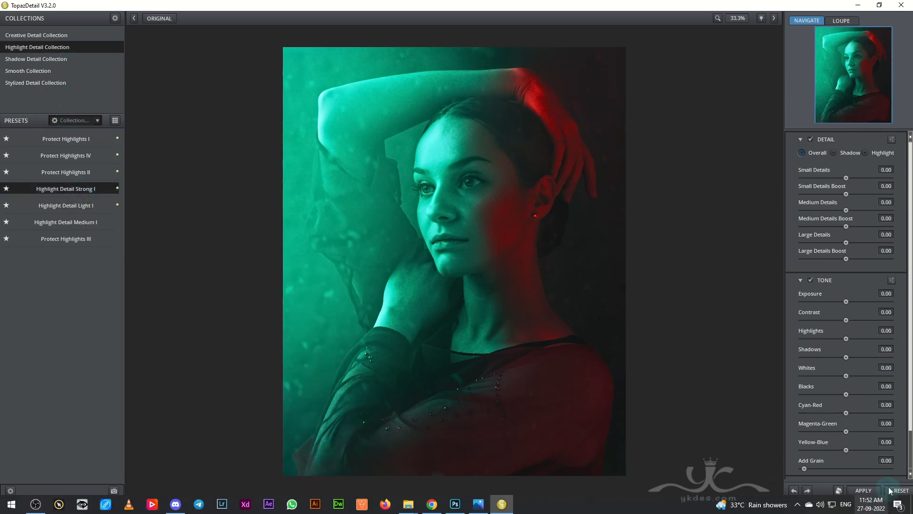
click(880, 506)
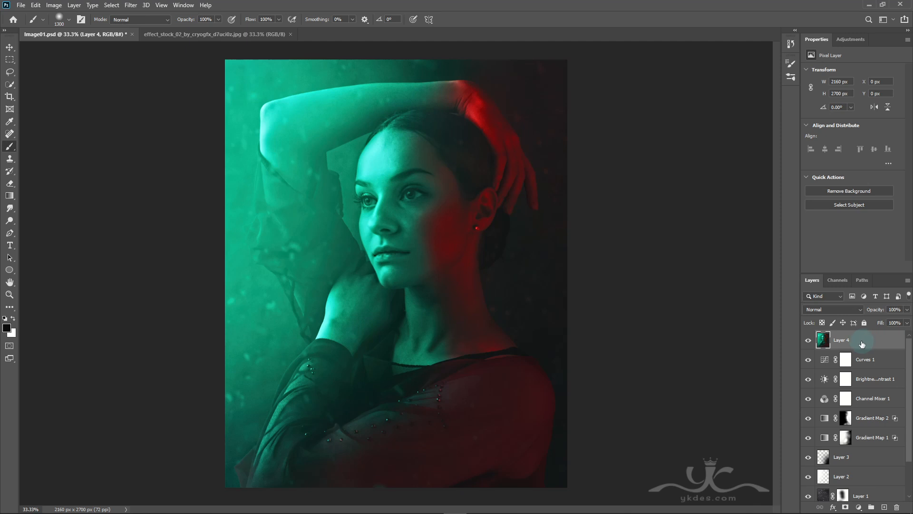
Step: Apply Glowing Edges with Edge Width 2, Edge Brightness 6 and Smoothness 5 to a copy of Layer 4, blended in Lighten mode
drag(862, 344, 885, 507)
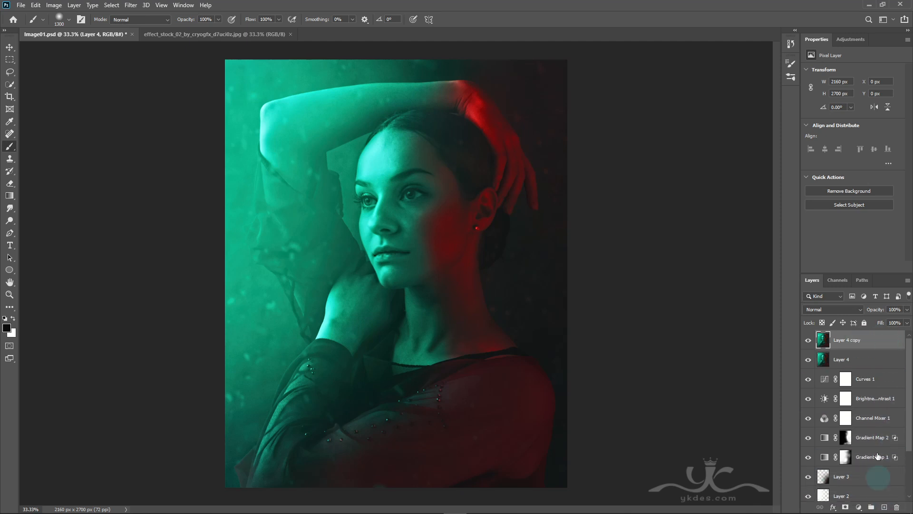
click(131, 6)
click(146, 27)
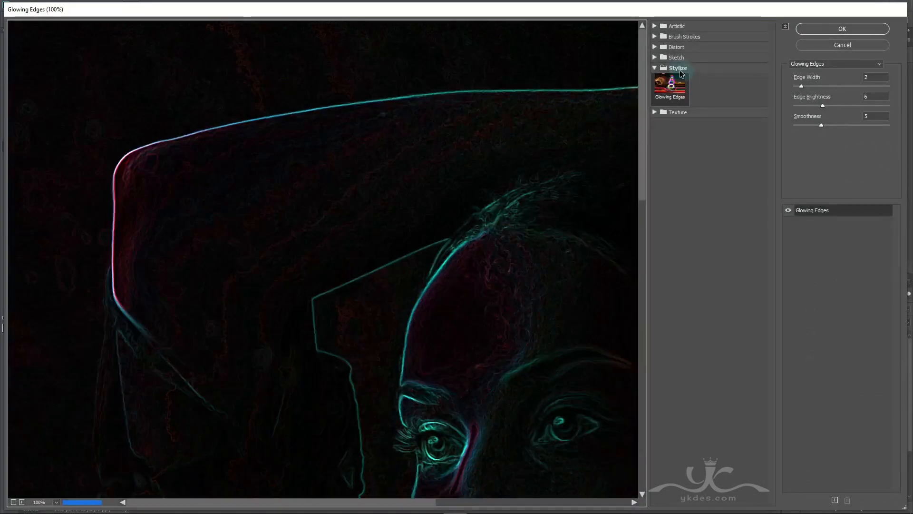
click(680, 68)
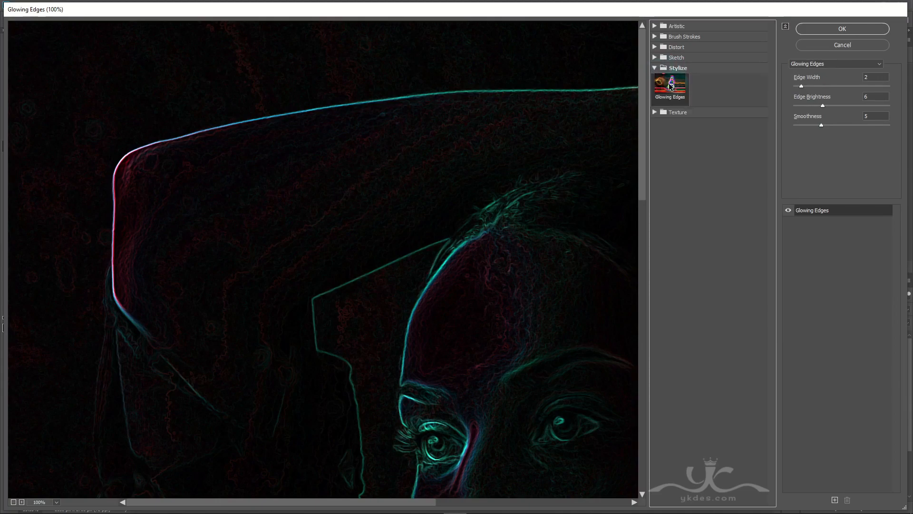
click(842, 28)
click(857, 309)
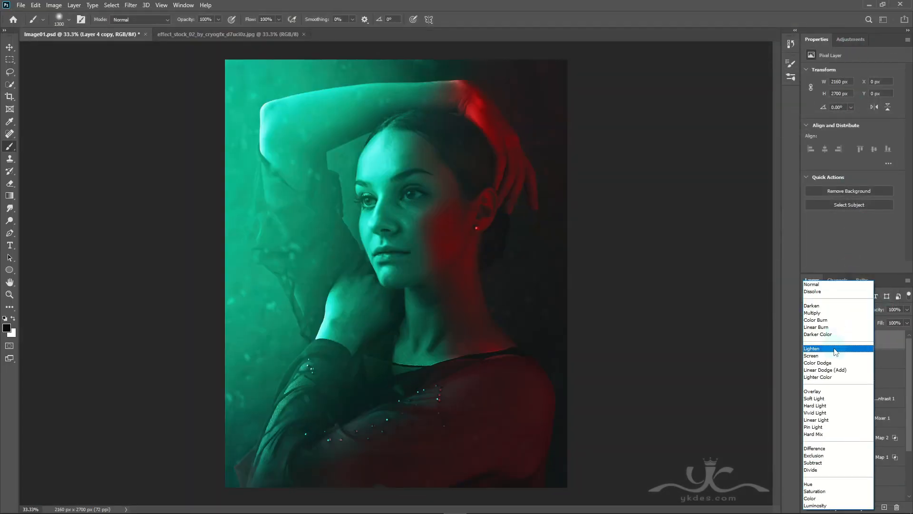
click(836, 350)
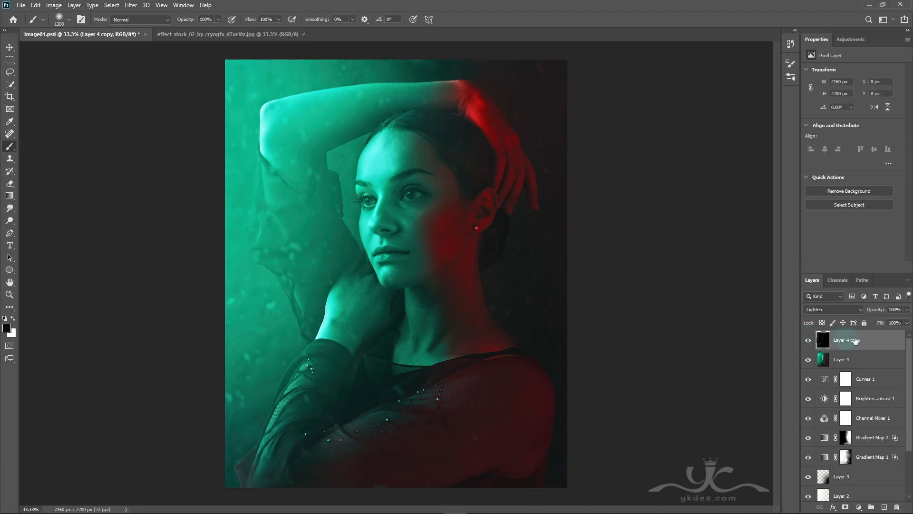
Step: Add a Color Balance adjustment on top with midtones at Cyan-Red +29, Magenta-Green -4 and Yellow-Blue +32
click(859, 507)
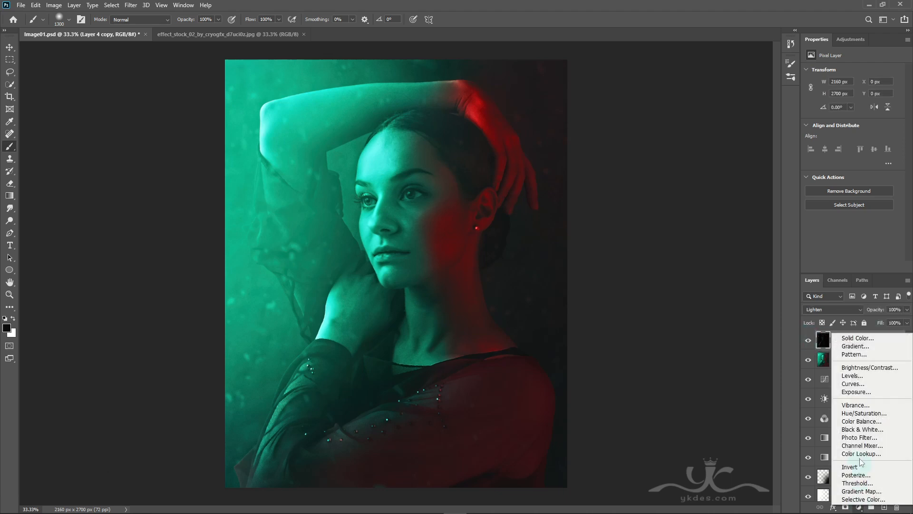
click(870, 421)
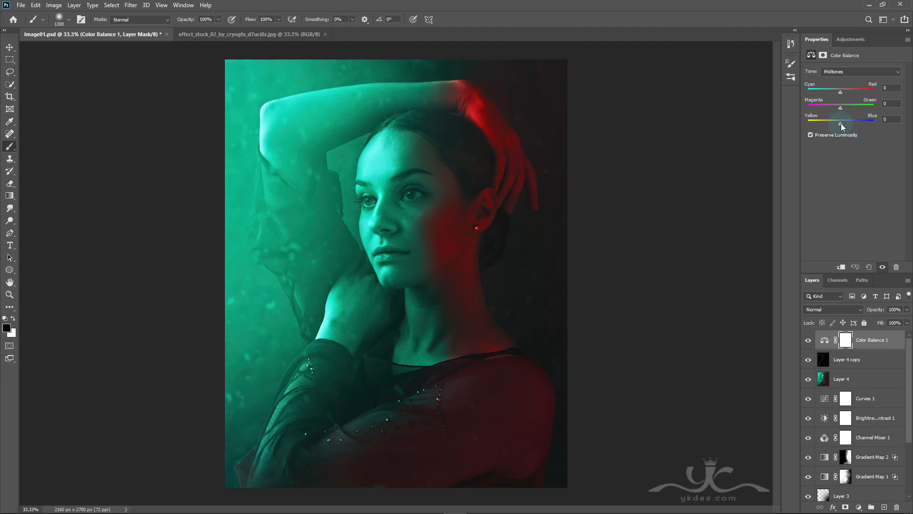
drag(840, 92, 842, 93)
mouse_move(840, 107)
mouse_down()
mouse_move(850, 108)
mouse_move(837, 102)
mouse_up()
drag(848, 93, 851, 90)
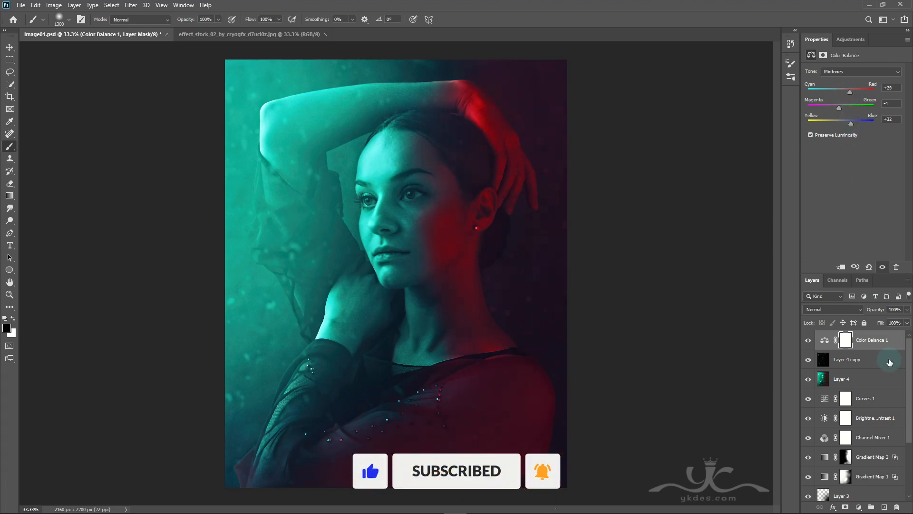
Step: Add a layer above the Color Balance adjustment and stamp all visible layers into it
click(885, 508)
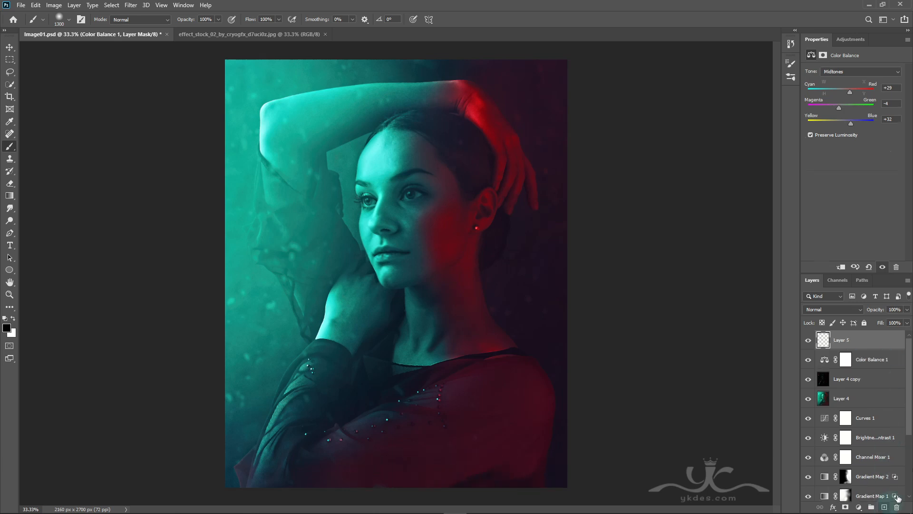
key(ctrl+alt+shift+e)
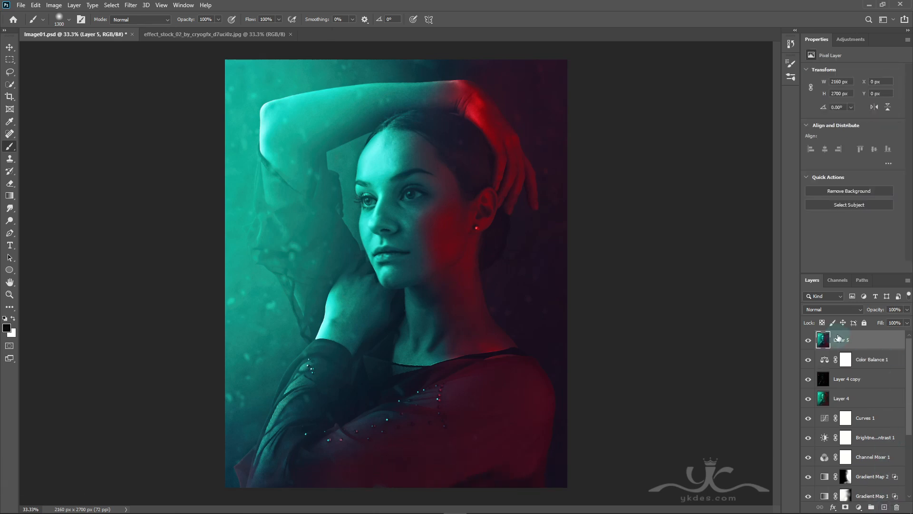
Step: Apply the Camera Raw filter to the stamped Layer 5 with Texture +81, Clarity -38, Dehaze -12, Vibrance +37 and Saturation -1
click(130, 5)
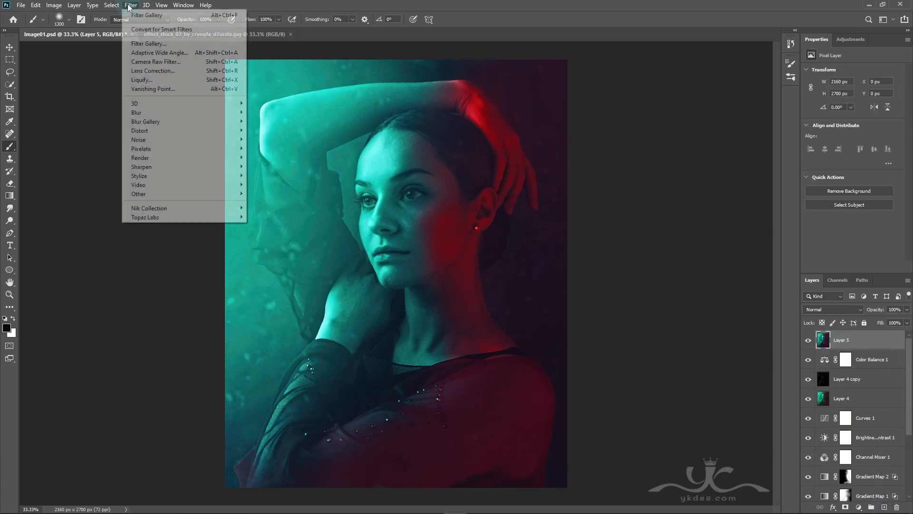
click(167, 62)
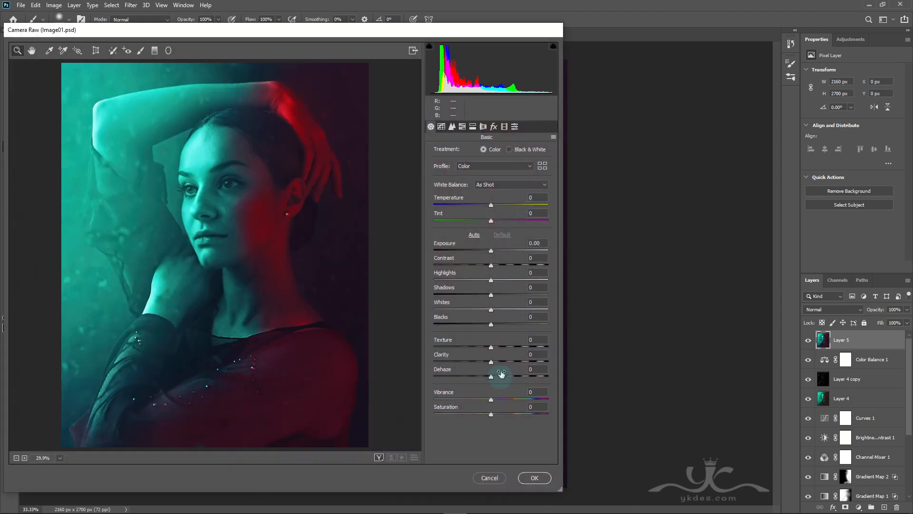
drag(492, 347, 482, 375)
click(491, 361)
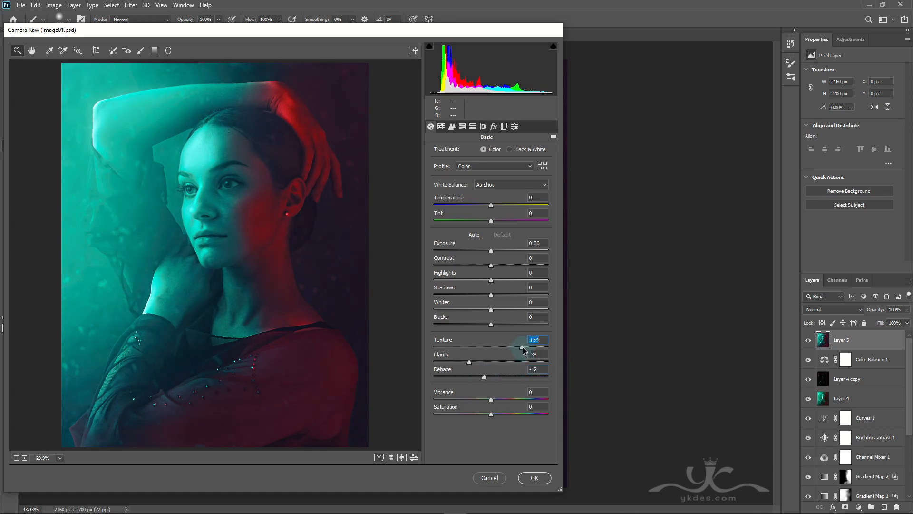
drag(528, 350, 541, 357)
mouse_move(493, 401)
mouse_down()
mouse_move(535, 406)
mouse_move(513, 401)
mouse_move(462, 414)
mouse_move(505, 414)
mouse_move(490, 416)
mouse_up()
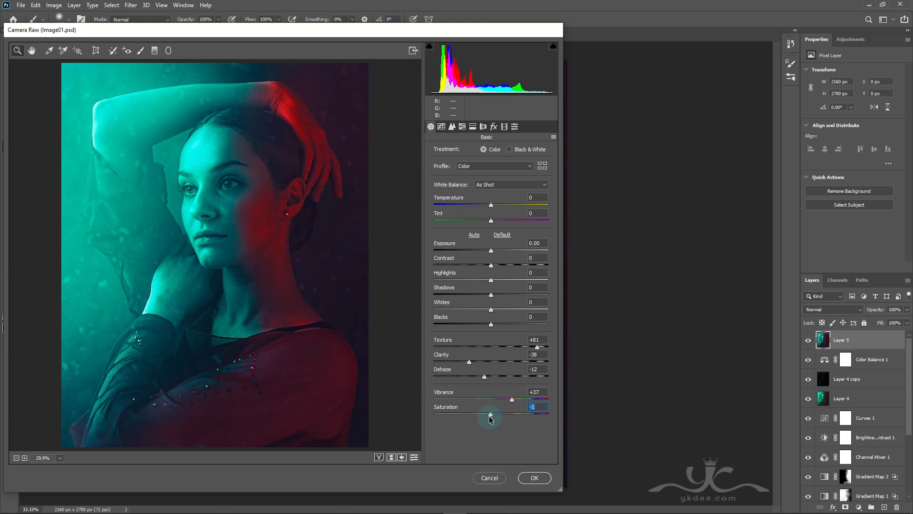
click(534, 478)
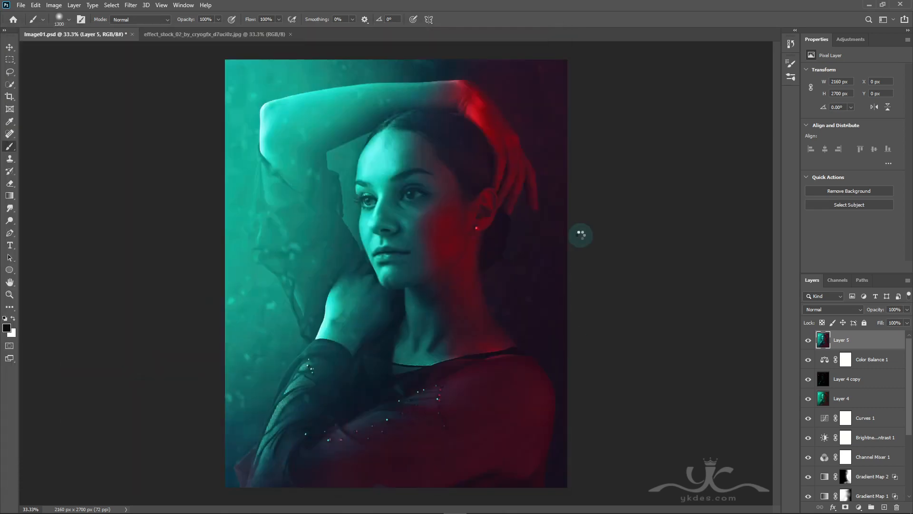
click(9, 47)
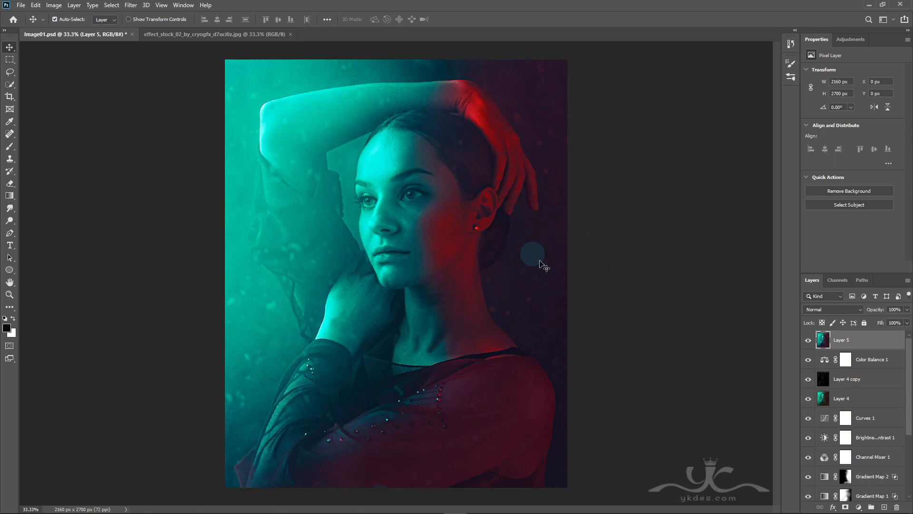